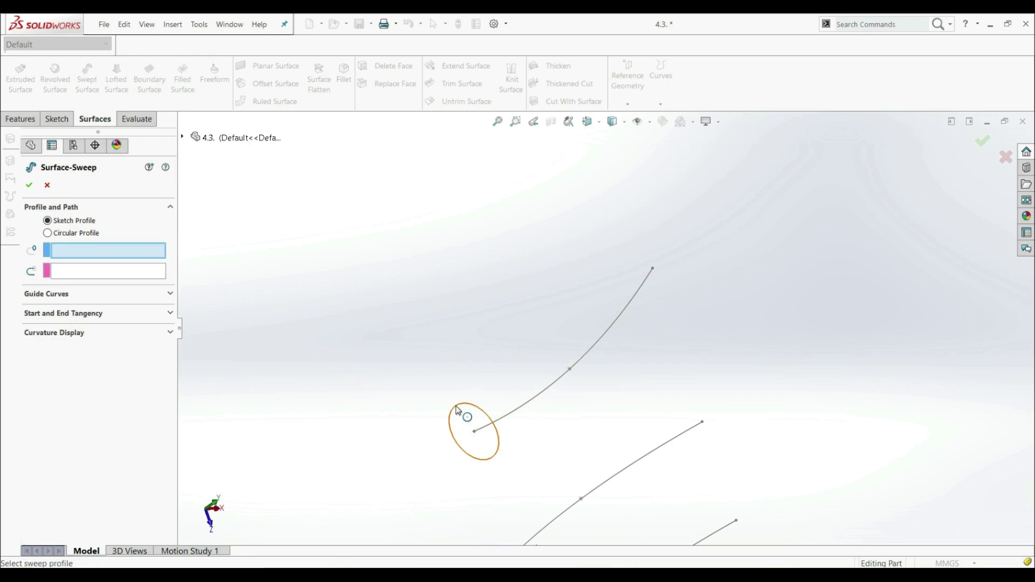
Step: Use the circle as the surface sweep's profile and the curve starting at its centre as the path
{"action": "left_click", "coordinate": [589, 356]}
{"action": "mouse_move", "coordinate": [664, 380]}
{"action": "middle_mouse_down"}
{"action": "mouse_move", "coordinate": [652, 391]}
{"action": "mouse_move", "coordinate": [610, 252]}
{"action": "mouse_move", "coordinate": [681, 219]}
{"action": "mouse_move", "coordinate": [668, 257]}
{"action": "mouse_move", "coordinate": [649, 42]}
{"action": "mouse_move", "coordinate": [592, 402]}
{"action": "mouse_move", "coordinate": [621, 338]}
{"action": "mouse_move", "coordinate": [633, 398]}
{"action": "mouse_move", "coordinate": [620, 415]}
{"action": "middle_mouse_up"}
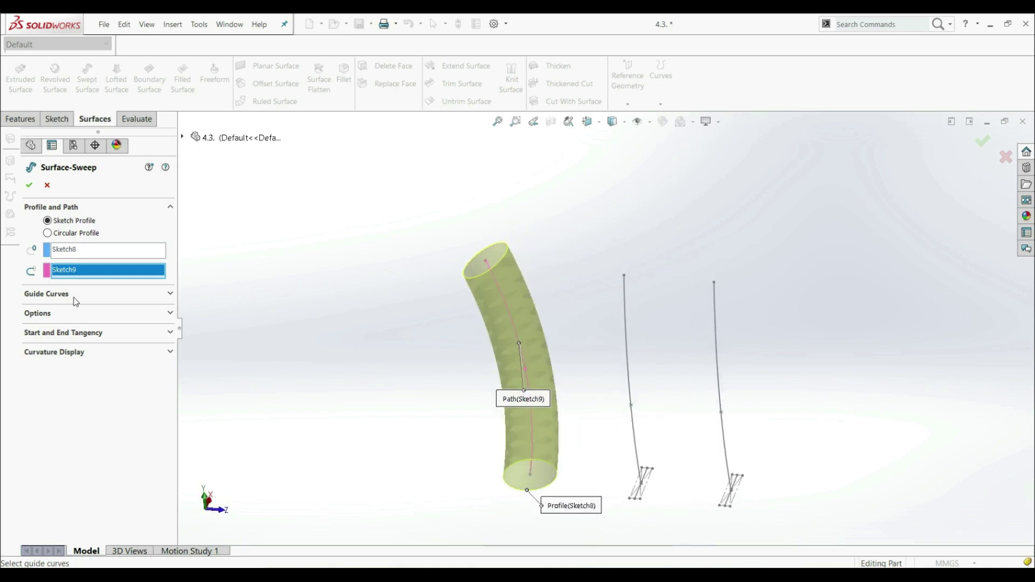
Step: Try the Keep Normal Constant profile orientation on the tubular sweep and inspect the preview from the side
{"action": "left_click", "coordinate": [45, 316]}
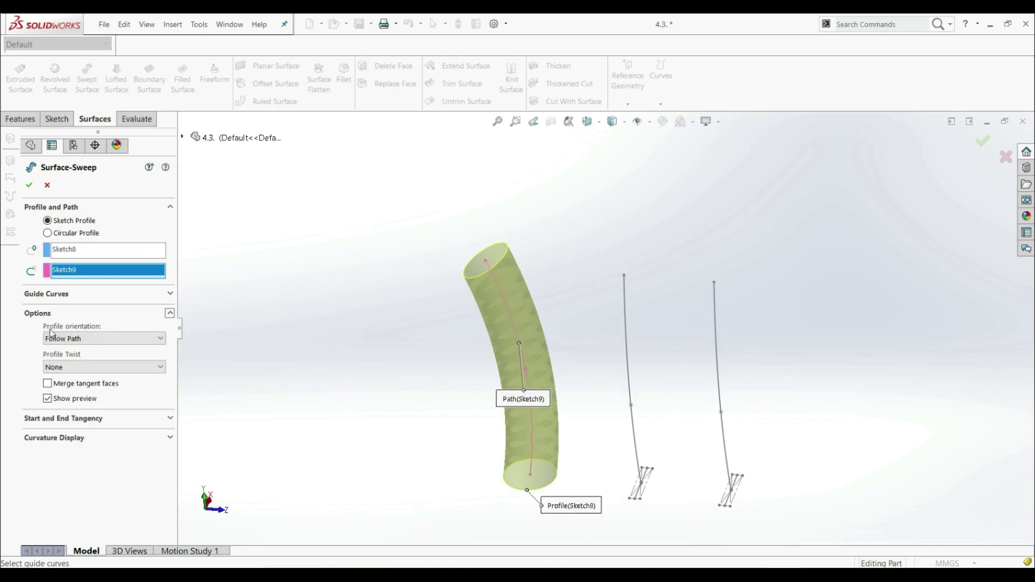
{"action": "left_click", "coordinate": [85, 341]}
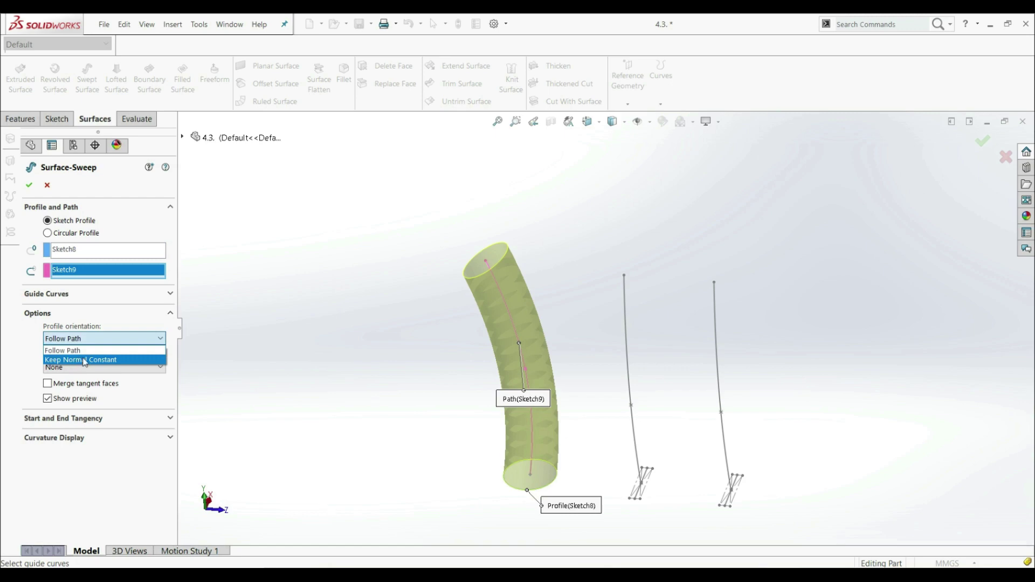
{"action": "left_click", "coordinate": [85, 361]}
{"action": "left_click", "coordinate": [183, 138]}
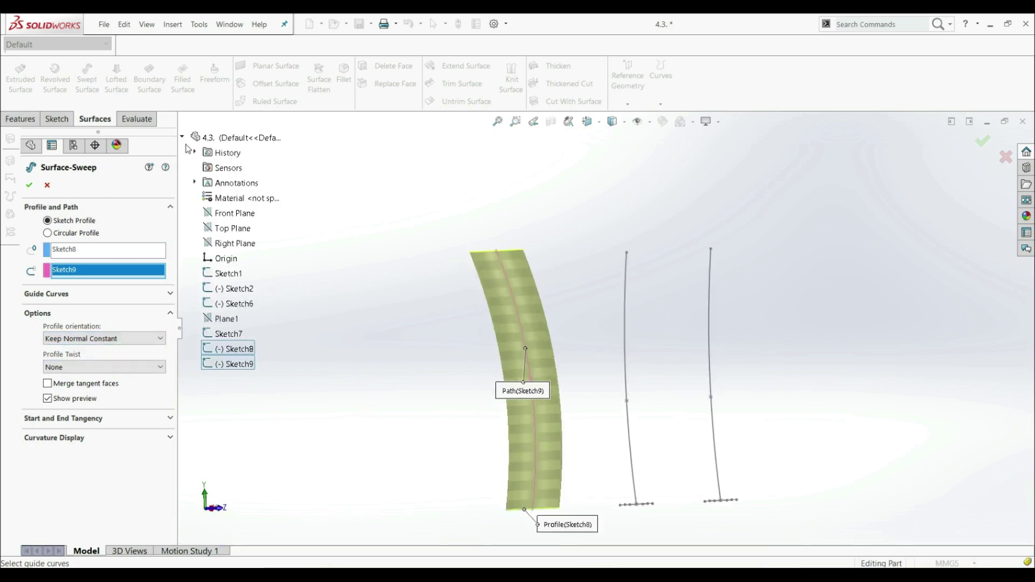
{"action": "right_click", "coordinate": [219, 214]}
{"action": "left_click", "coordinate": [239, 201]}
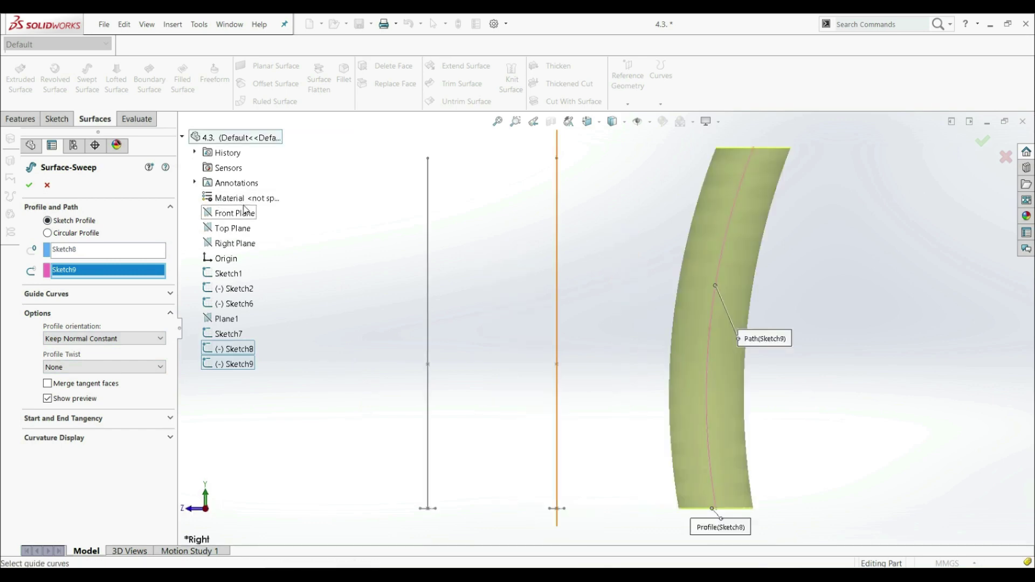
{"action": "scroll", "coordinate": [337, 410], "scroll_direction": "up", "scroll_amount": 2}
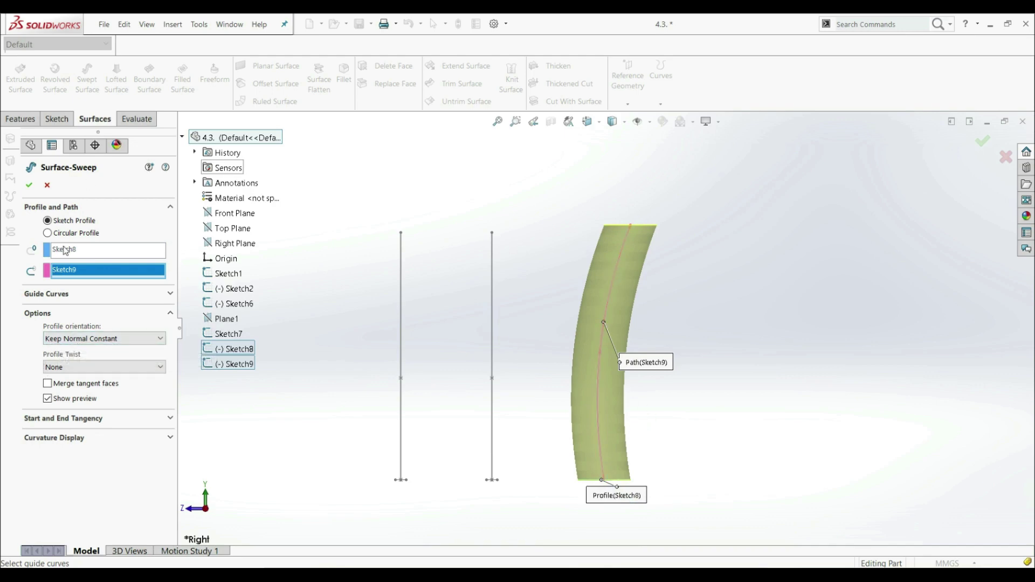
Step: Set the tubular sweep's profile orientation to Follow Path and create the surface
{"action": "left_click", "coordinate": [78, 338]}
{"action": "left_click", "coordinate": [80, 351]}
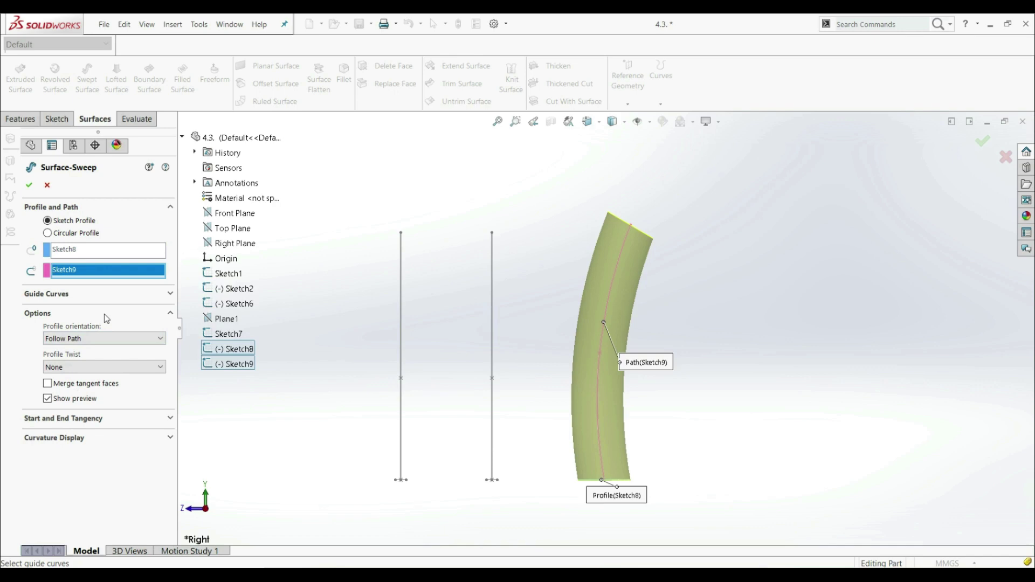
{"action": "left_click", "coordinate": [33, 187]}
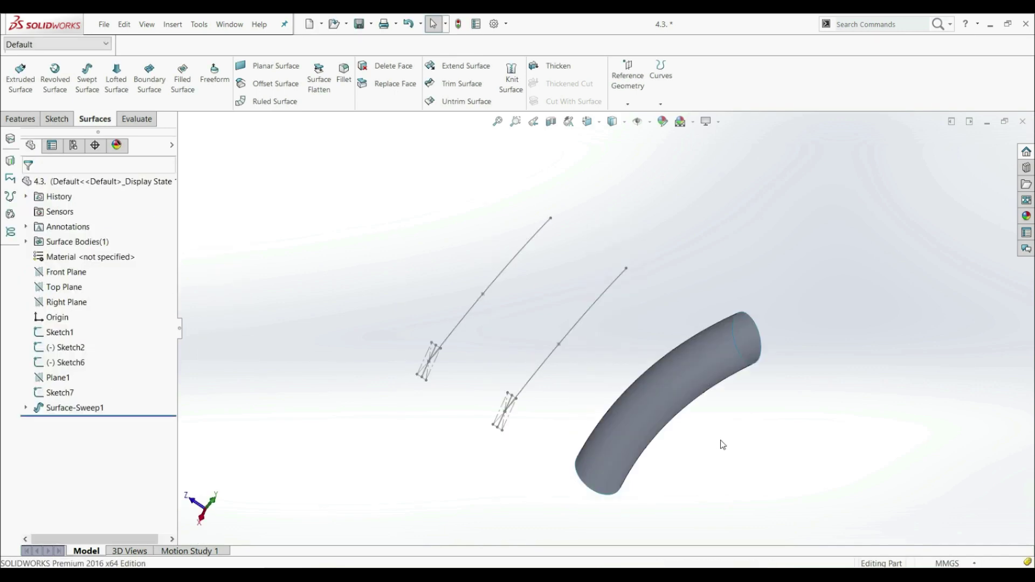
Step: Examine the two remaining straight-line profiles and their curved paths beside the swept tube
{"action": "middle_click_drag", "start_coordinate": [566, 351], "coordinate": [535, 347]}
{"action": "scroll", "coordinate": [535, 348], "scroll_direction": "down", "scroll_amount": 3}
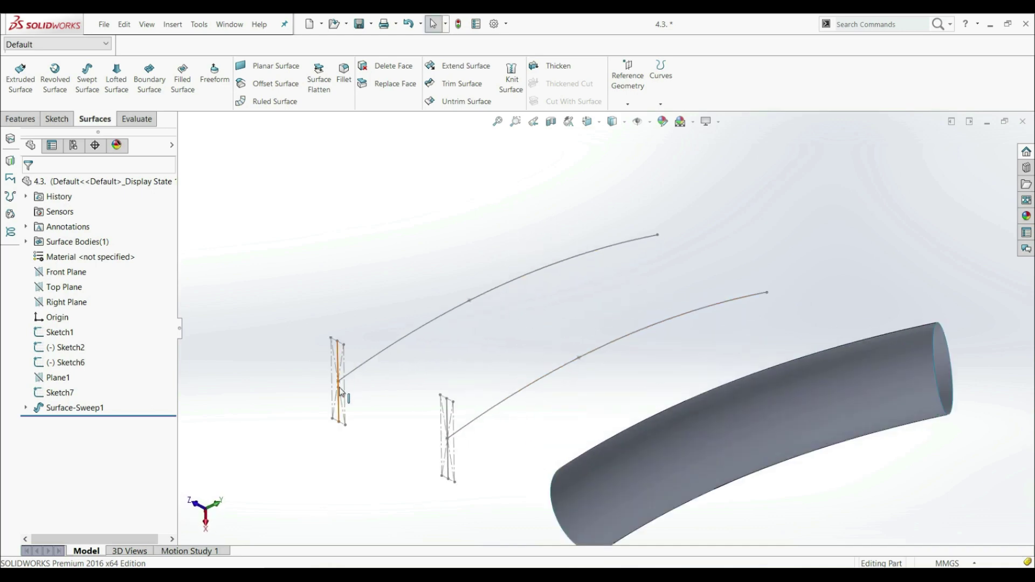
{"action": "scroll", "coordinate": [388, 378], "scroll_direction": "down", "scroll_amount": 3}
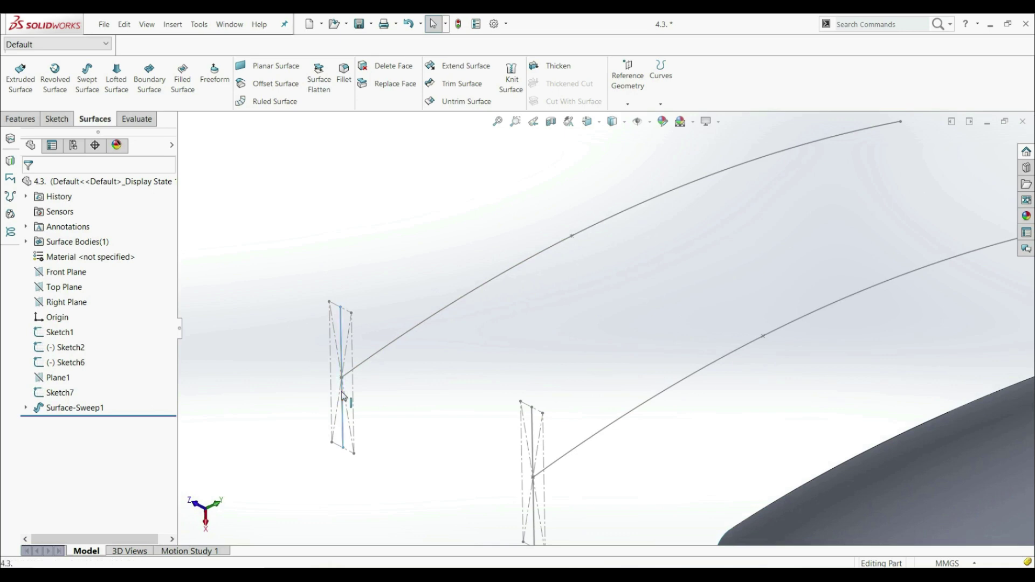
{"action": "left_click", "coordinate": [343, 395]}
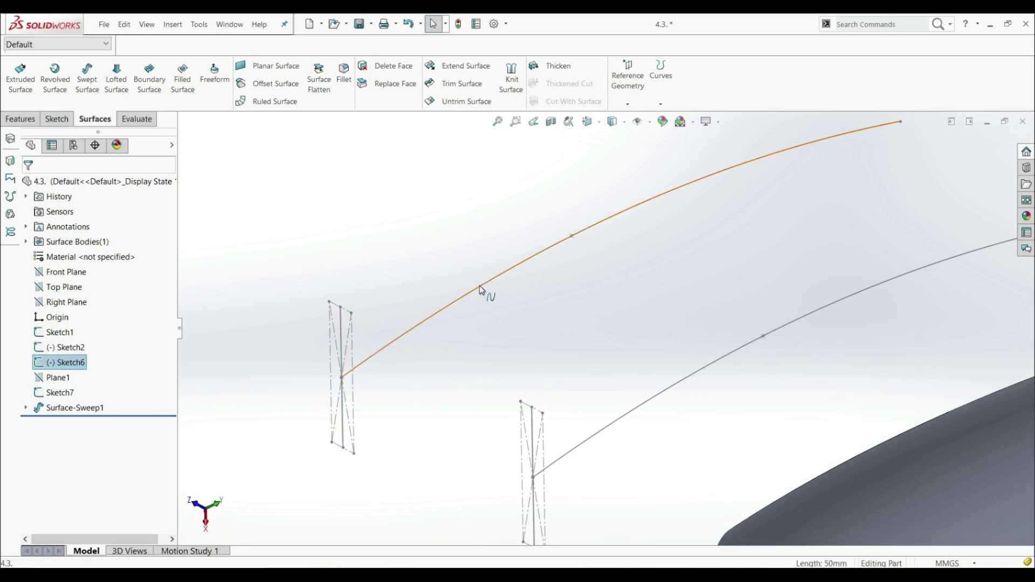
{"action": "scroll", "coordinate": [593, 421], "scroll_direction": "up", "scroll_amount": 4}
{"action": "scroll", "coordinate": [596, 418], "scroll_direction": "down", "scroll_amount": 2}
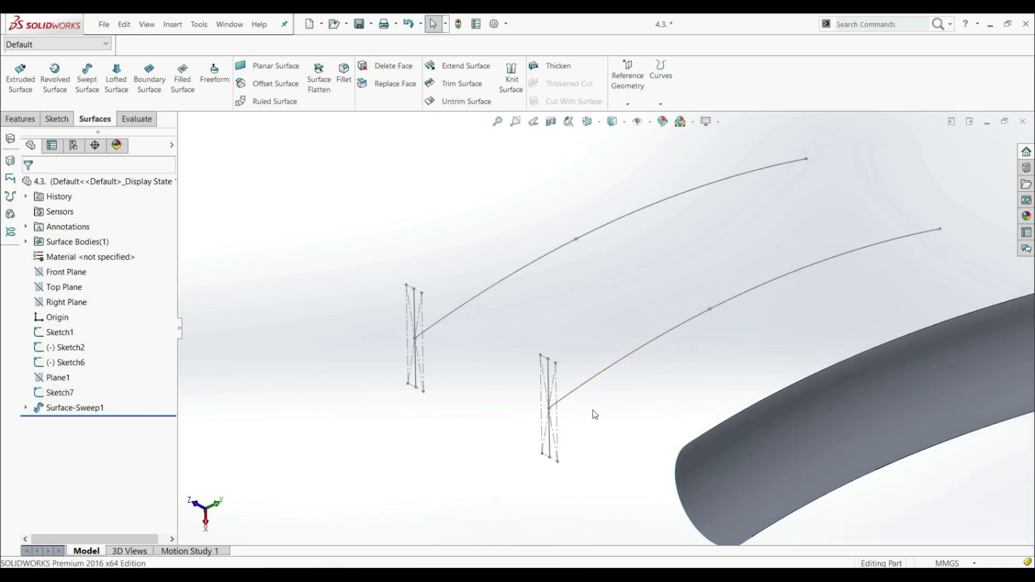
{"action": "scroll", "coordinate": [561, 432], "scroll_direction": "down", "scroll_amount": 3}
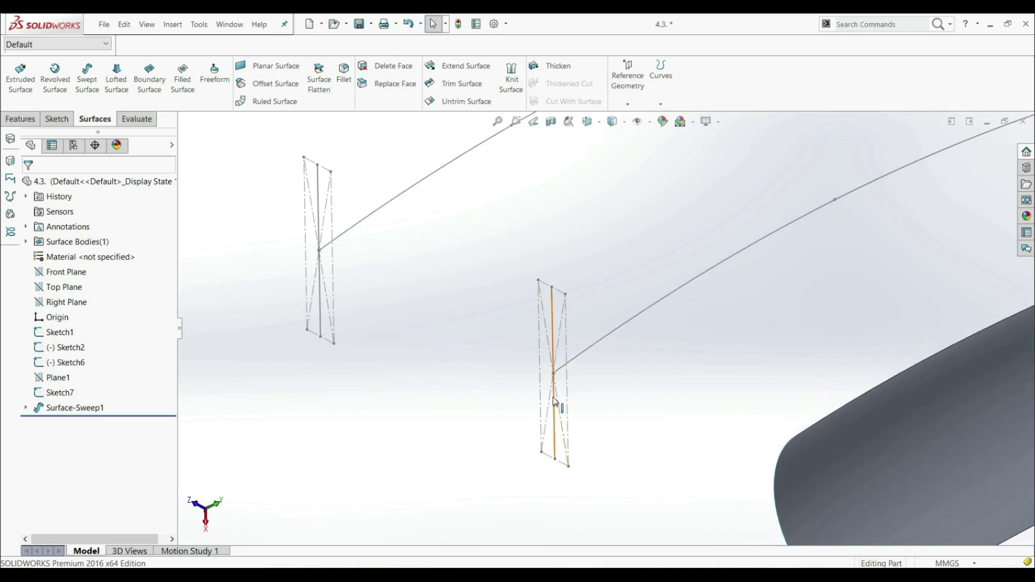
{"action": "left_click", "coordinate": [555, 401]}
{"action": "left_click", "coordinate": [645, 311]}
{"action": "scroll", "coordinate": [615, 358], "scroll_direction": "up", "scroll_amount": 3}
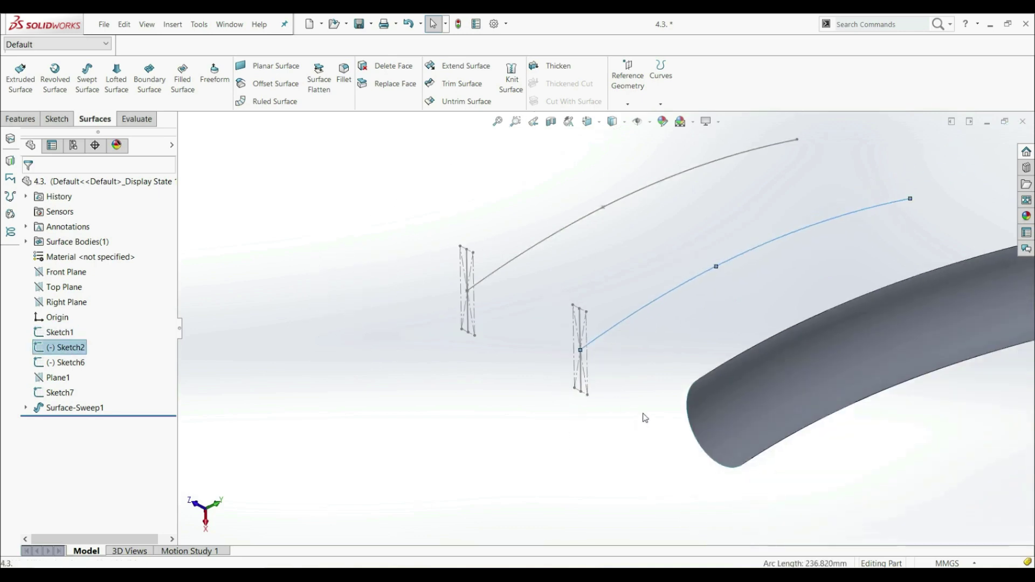
{"action": "left_click", "coordinate": [643, 414]}
{"action": "scroll", "coordinate": [648, 416], "scroll_direction": "up", "scroll_amount": 4}
{"action": "scroll", "coordinate": [720, 232], "scroll_direction": "down", "scroll_amount": 2}
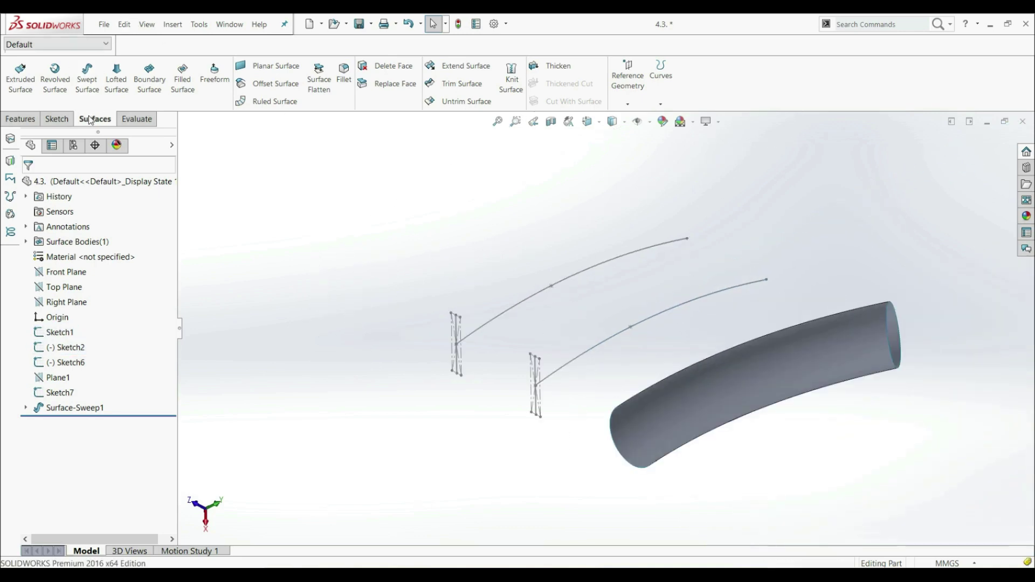
Step: Start a surface sweep with the straight line farthest from the tube as profile and its attached curve as path
{"action": "left_click", "coordinate": [86, 79]}
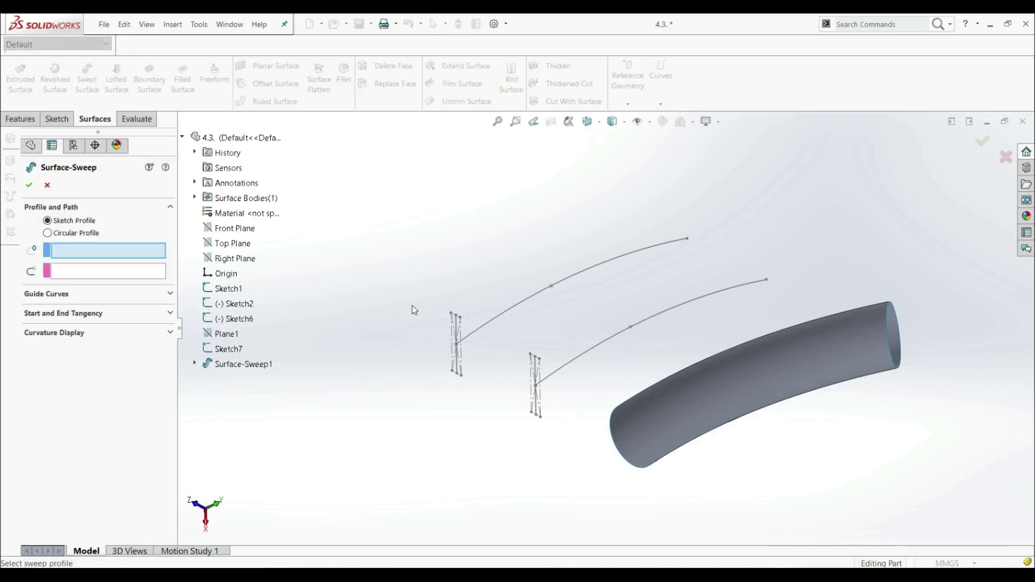
{"action": "scroll", "coordinate": [470, 354], "scroll_direction": "down", "scroll_amount": 5}
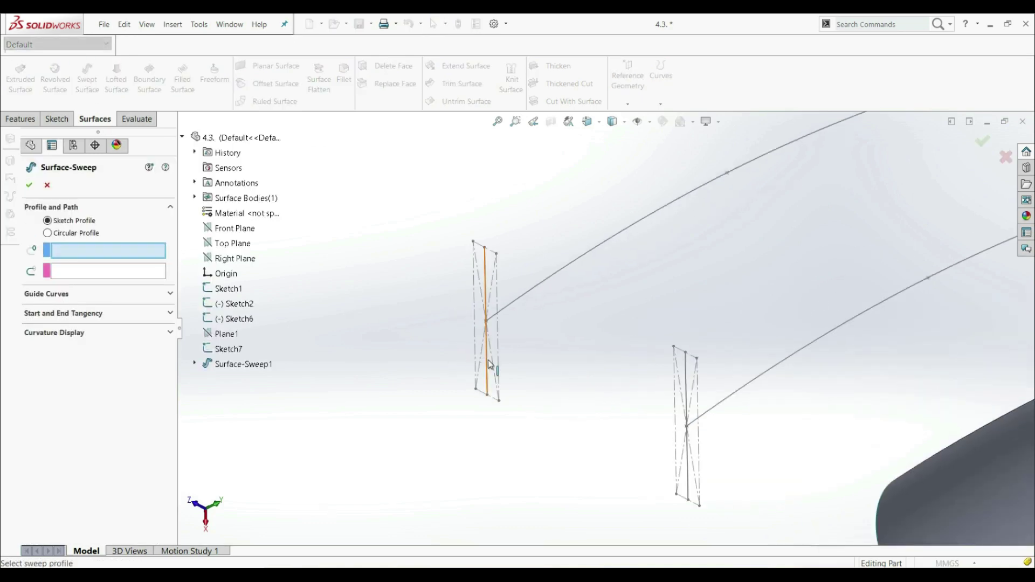
{"action": "left_click", "coordinate": [488, 364]}
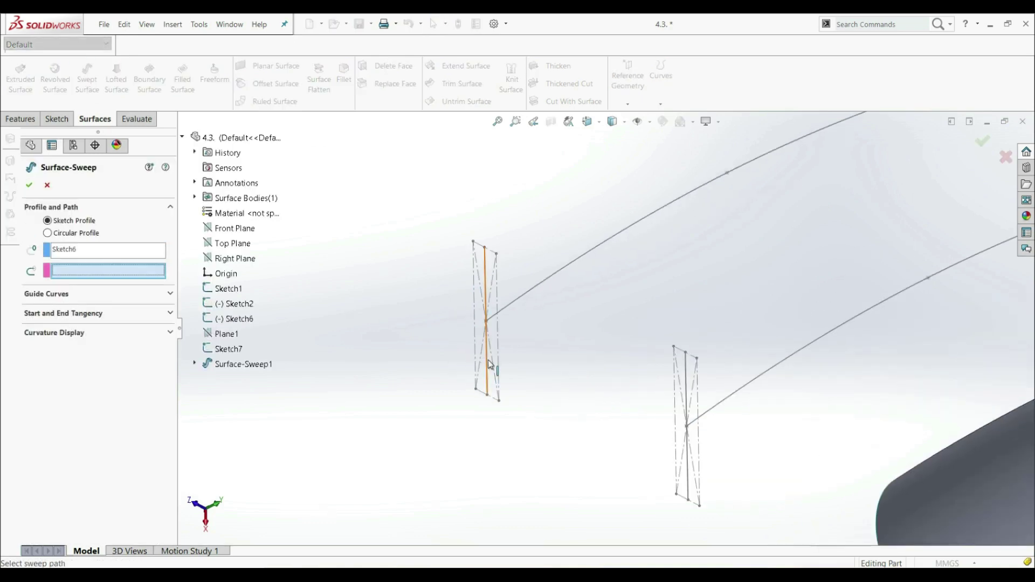
{"action": "left_click", "coordinate": [625, 234]}
{"action": "mouse_move", "coordinate": [626, 232]}
{"action": "middle_mouse_down"}
{"action": "mouse_move", "coordinate": [651, 326]}
{"action": "mouse_move", "coordinate": [640, 279]}
{"action": "mouse_move", "coordinate": [809, 215]}
{"action": "mouse_move", "coordinate": [827, 305]}
{"action": "mouse_move", "coordinate": [882, 343]}
{"action": "middle_mouse_up"}
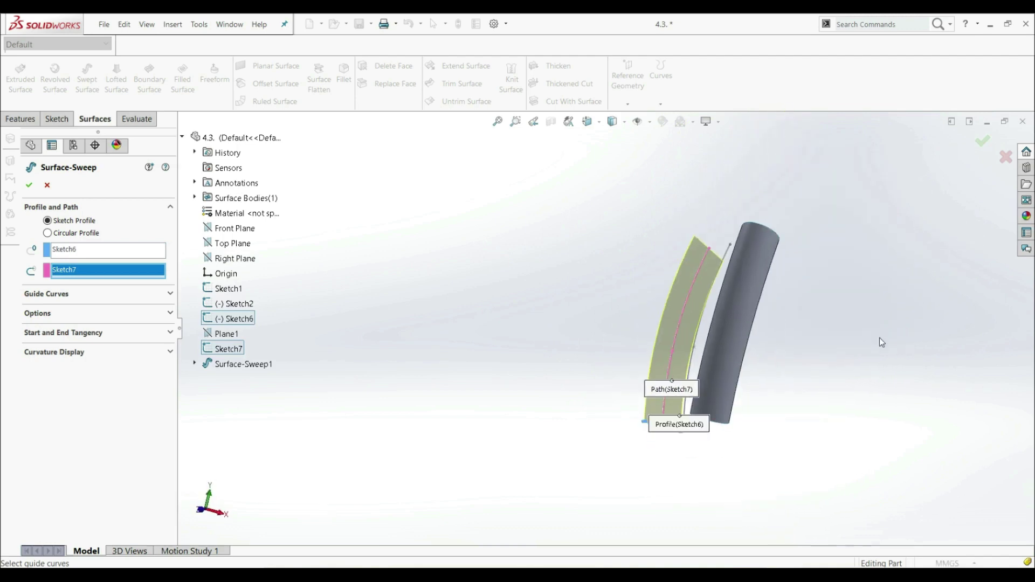
Step: Try the Keep Normal Constant profile orientation on the straight-line sweep, then return it to Follow Path
{"action": "left_click", "coordinate": [65, 313]}
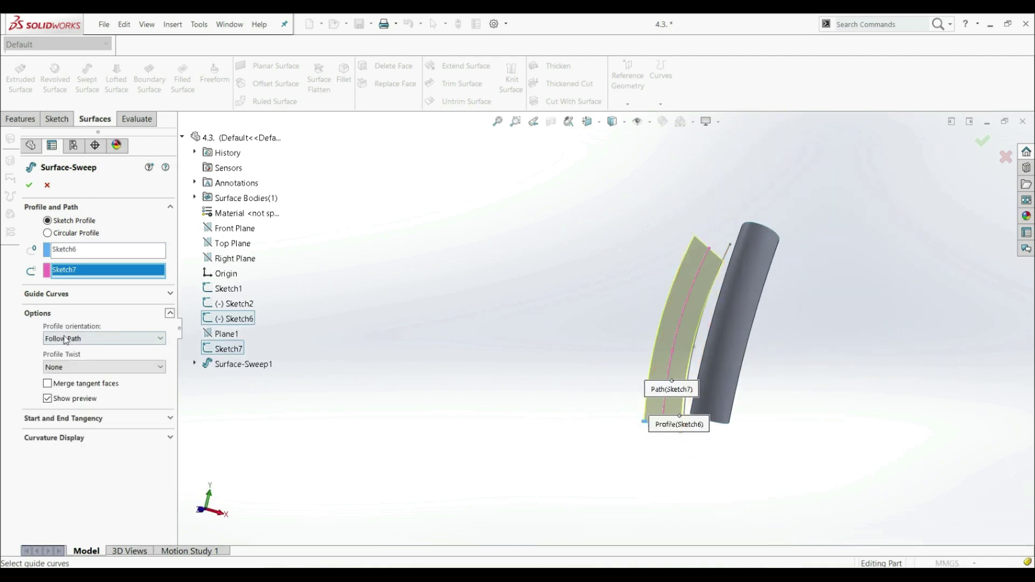
{"action": "middle_click_drag", "start_coordinate": [413, 411], "coordinate": [564, 424]}
{"action": "scroll", "coordinate": [705, 420], "scroll_direction": "down", "scroll_amount": 3}
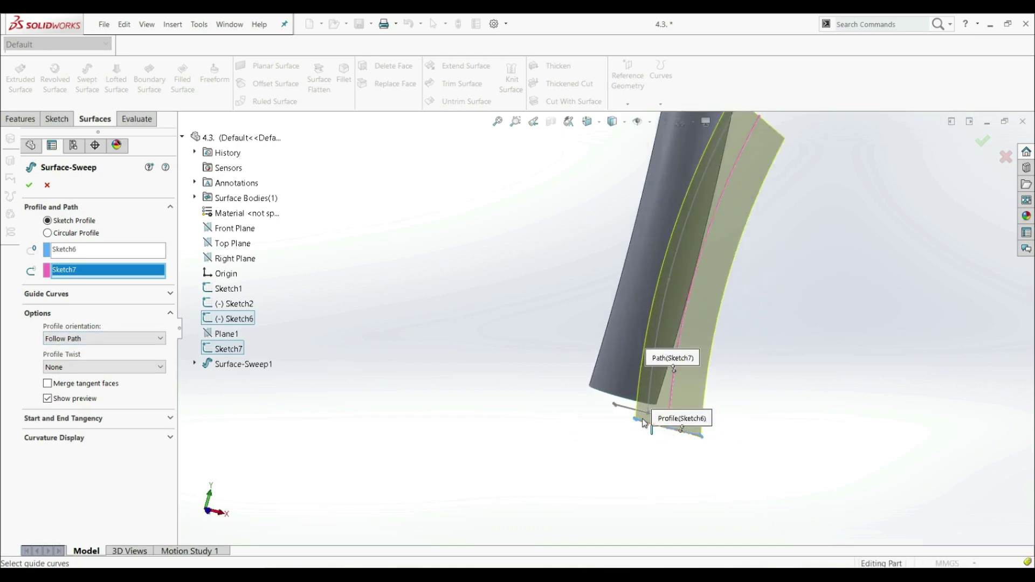
{"action": "scroll", "coordinate": [697, 435], "scroll_direction": "up", "scroll_amount": 3}
{"action": "scroll", "coordinate": [670, 234], "scroll_direction": "down", "scroll_amount": 3}
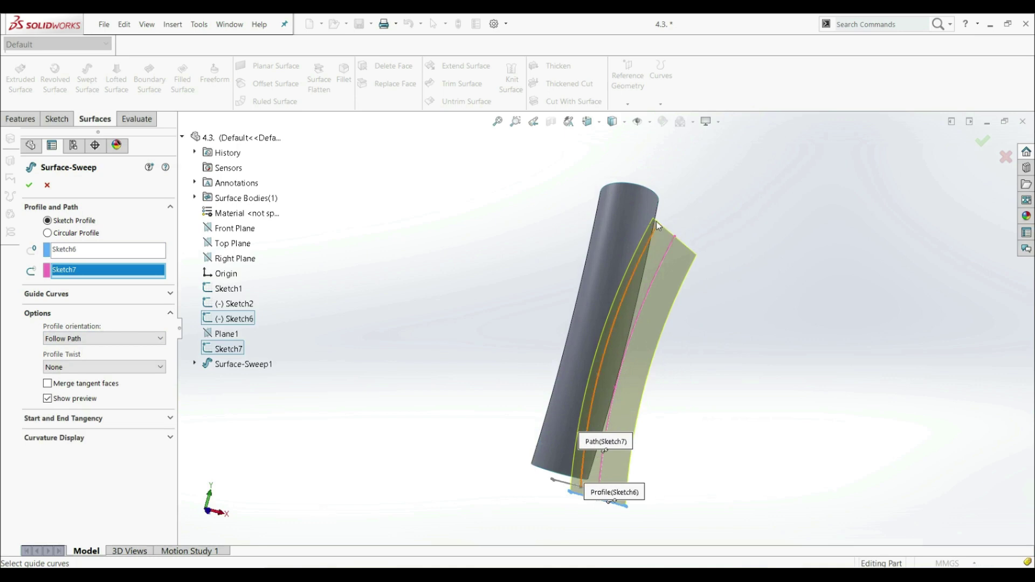
{"action": "left_click", "coordinate": [76, 339]}
{"action": "left_click", "coordinate": [75, 357]}
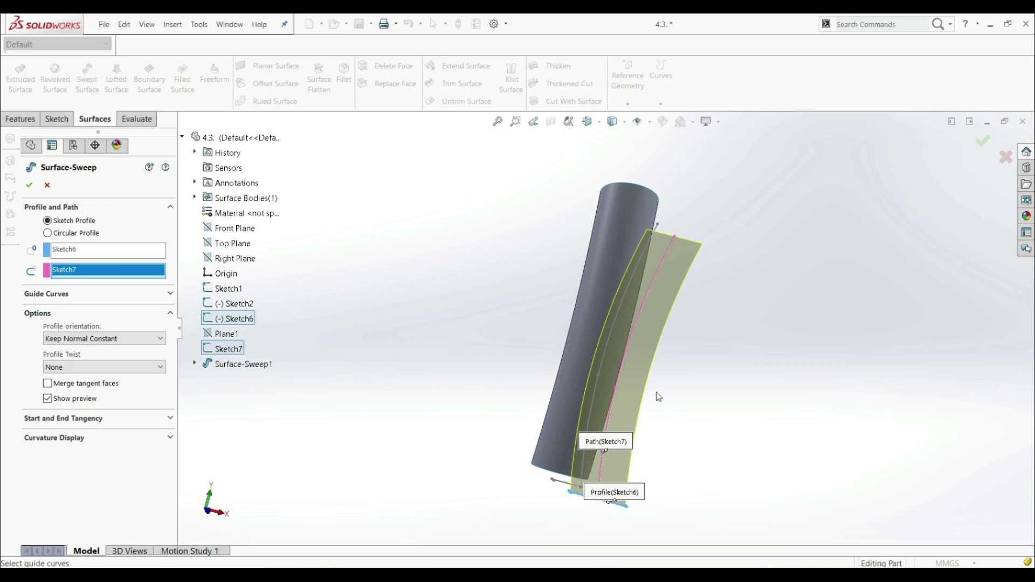
{"action": "left_click", "coordinate": [93, 339]}
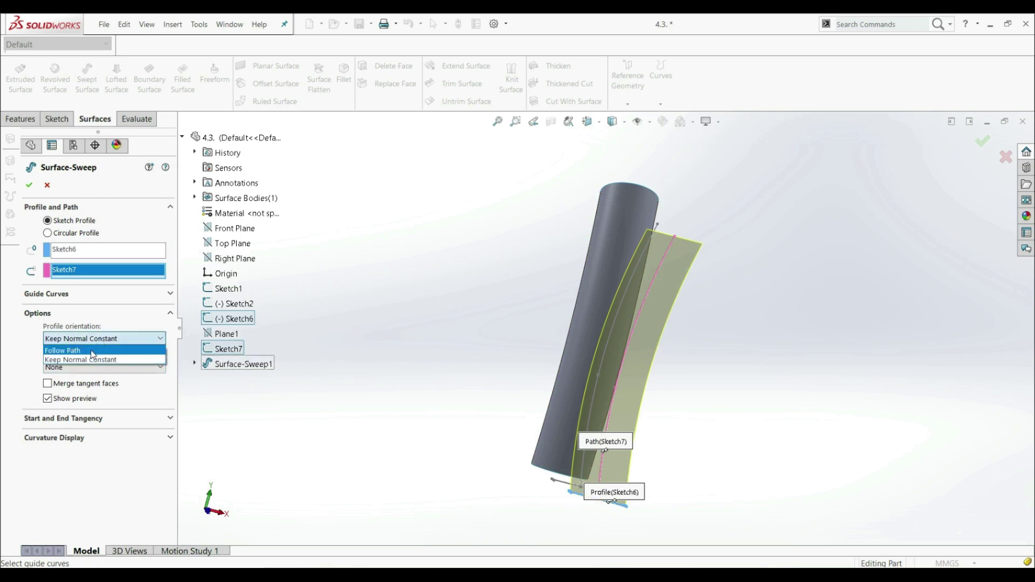
{"action": "left_click", "coordinate": [91, 351]}
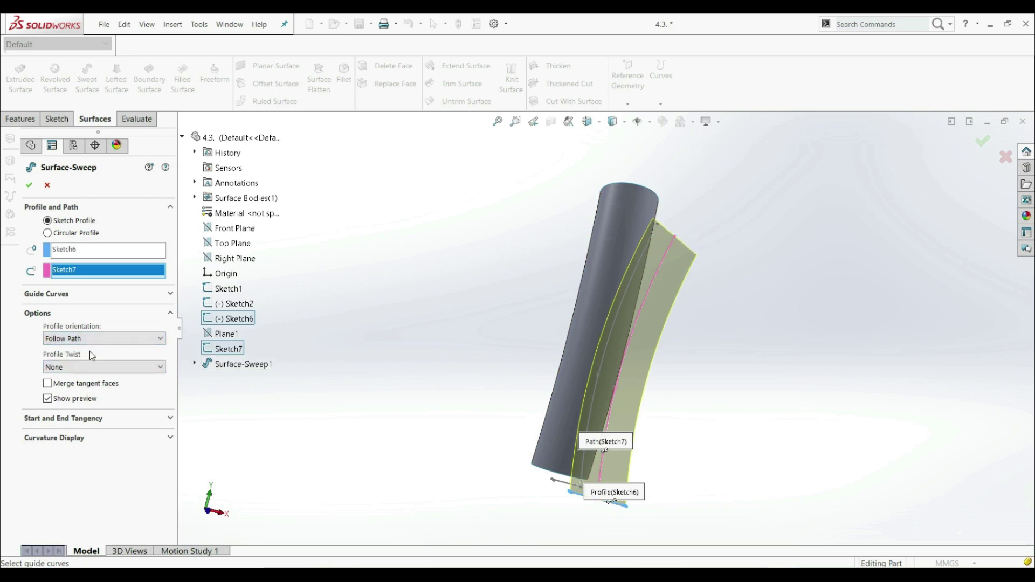
Step: Set the sweep's profile twist to Specify Twist Value, with the twist controlled in revolutions
{"action": "left_click", "coordinate": [65, 367]}
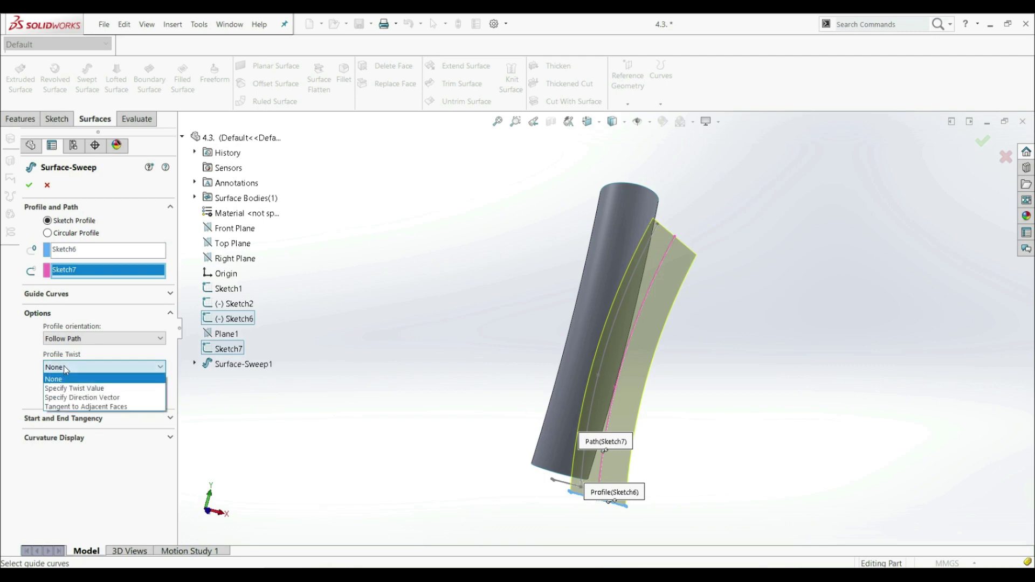
{"action": "left_click", "coordinate": [84, 389]}
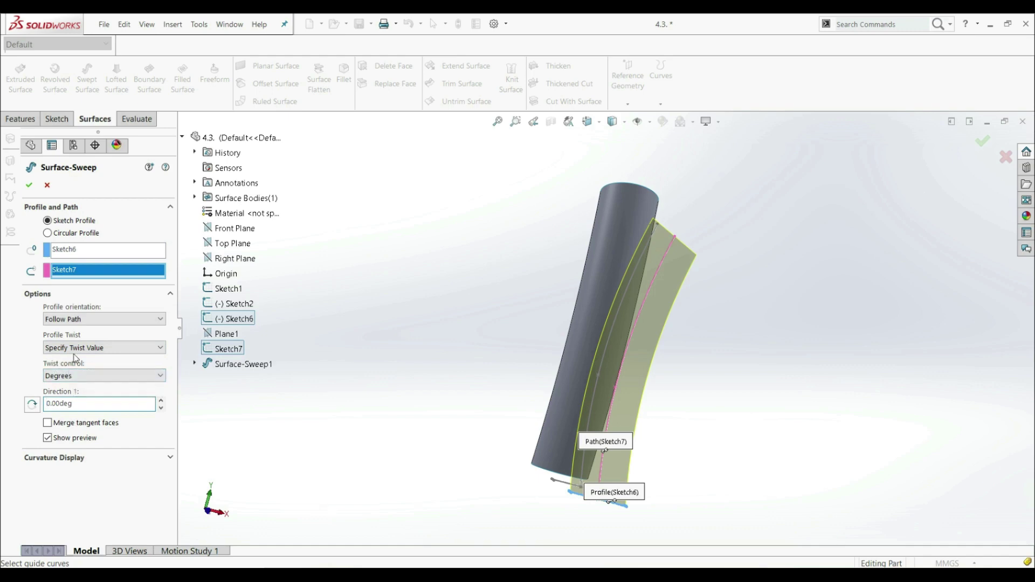
{"action": "left_click", "coordinate": [77, 375]}
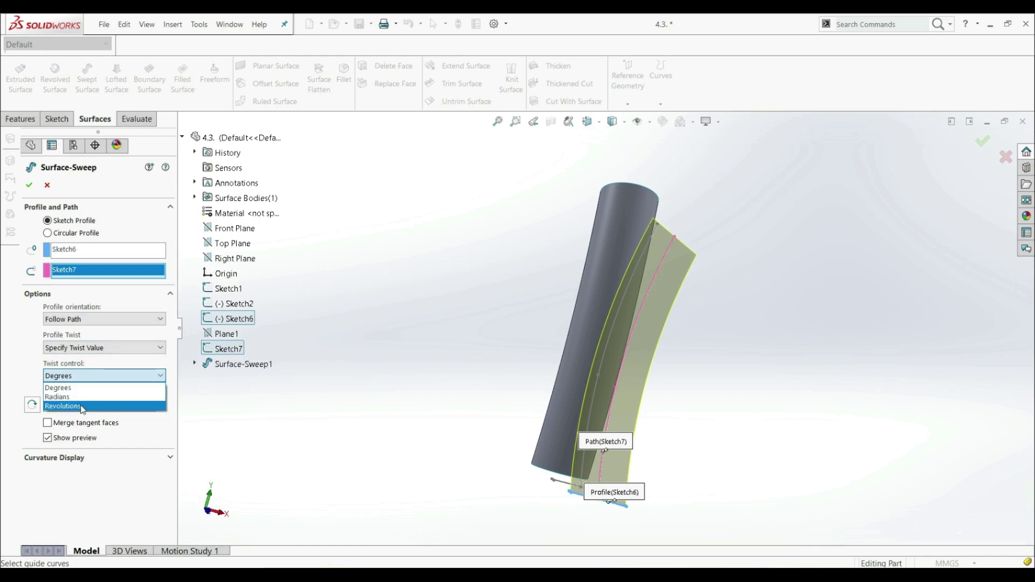
{"action": "left_click", "coordinate": [82, 408]}
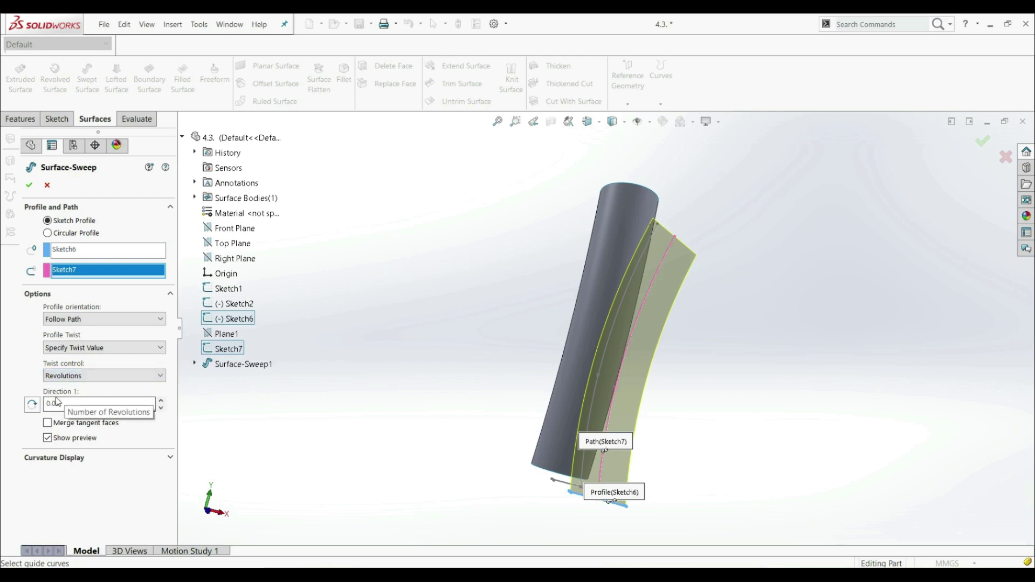
Step: Set the sweep's twist to 2 revolutions and inspect the preview
{"action": "left_click", "coordinate": [59, 405]}
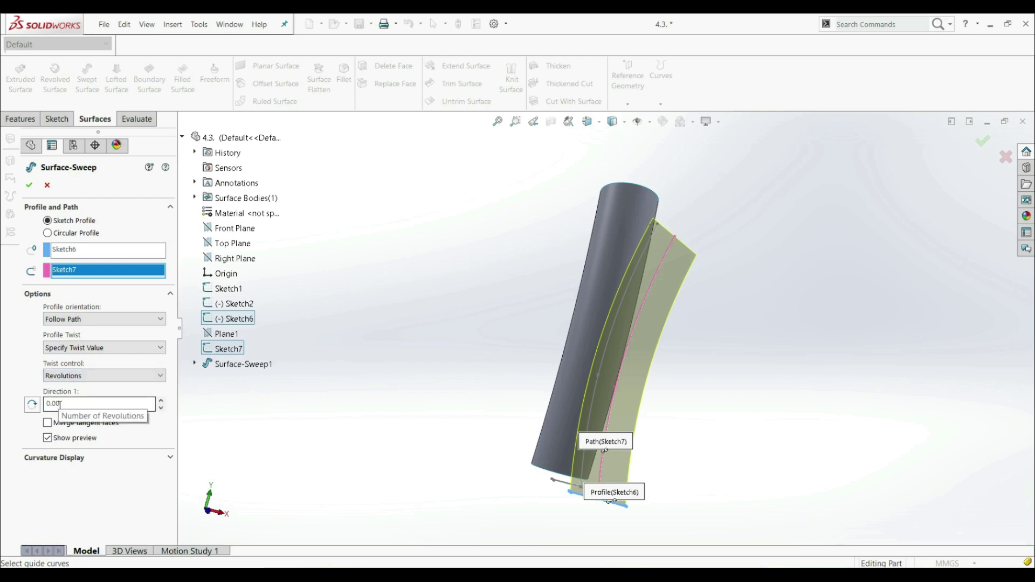
{"action": "double_click", "coordinate": [61, 405]}
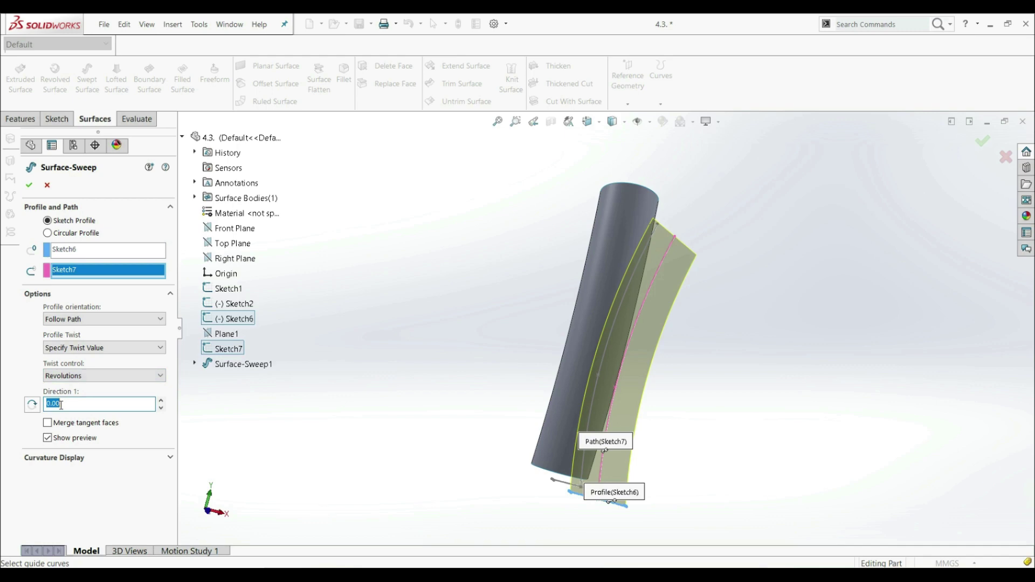
{"action": "type", "text": "2.00"}
{"action": "middle_click_drag", "start_coordinate": [368, 387], "coordinate": [459, 397]}
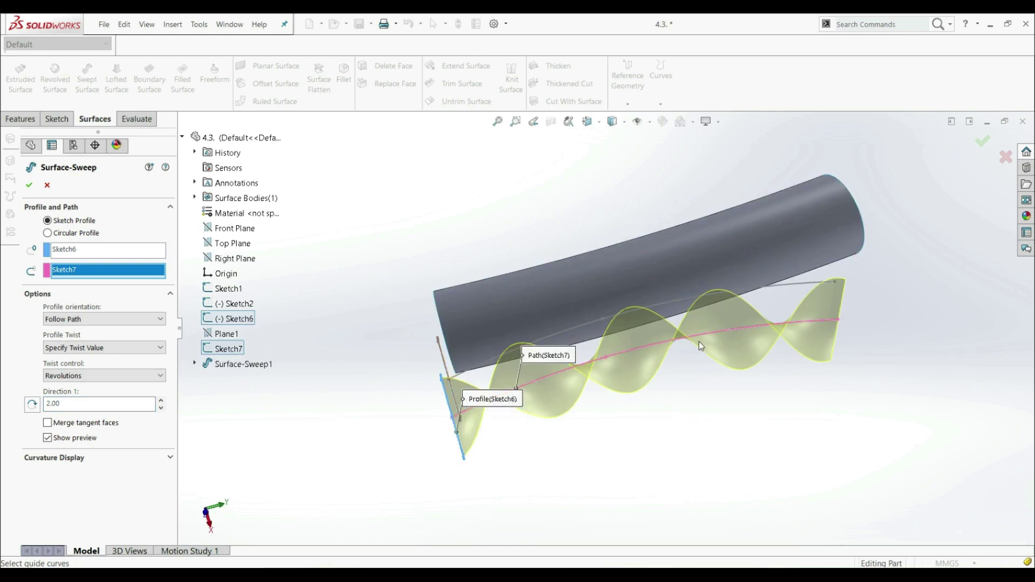
Step: Set the sweep's twist to 1 revolution and inspect the twisted preview from another angle
{"action": "double_click", "coordinate": [111, 405]}
{"action": "type", "text": "1"}
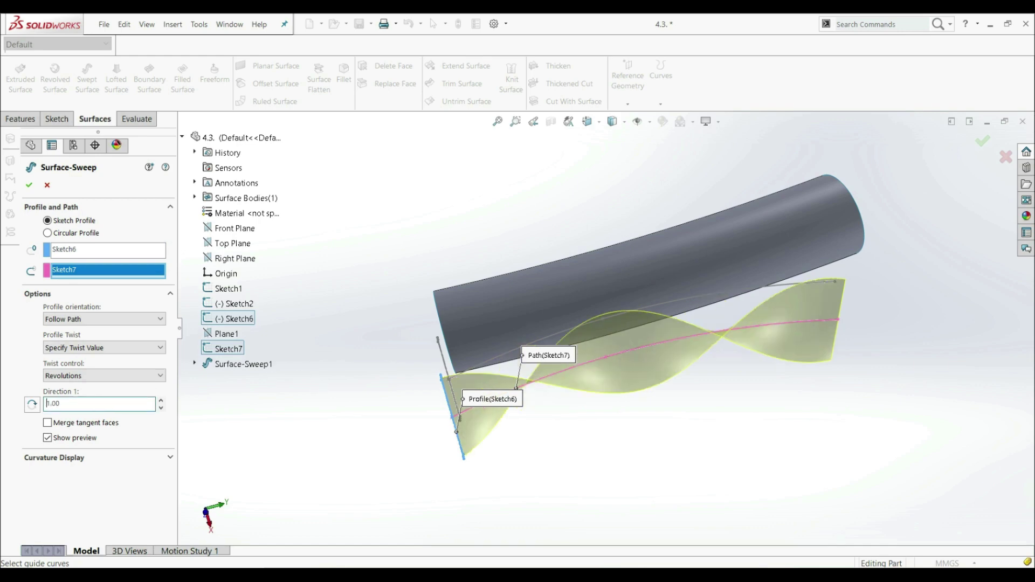
{"action": "scroll", "coordinate": [441, 412], "scroll_direction": "down", "scroll_amount": 1}
{"action": "middle_click_drag", "start_coordinate": [441, 413], "coordinate": [465, 388]}
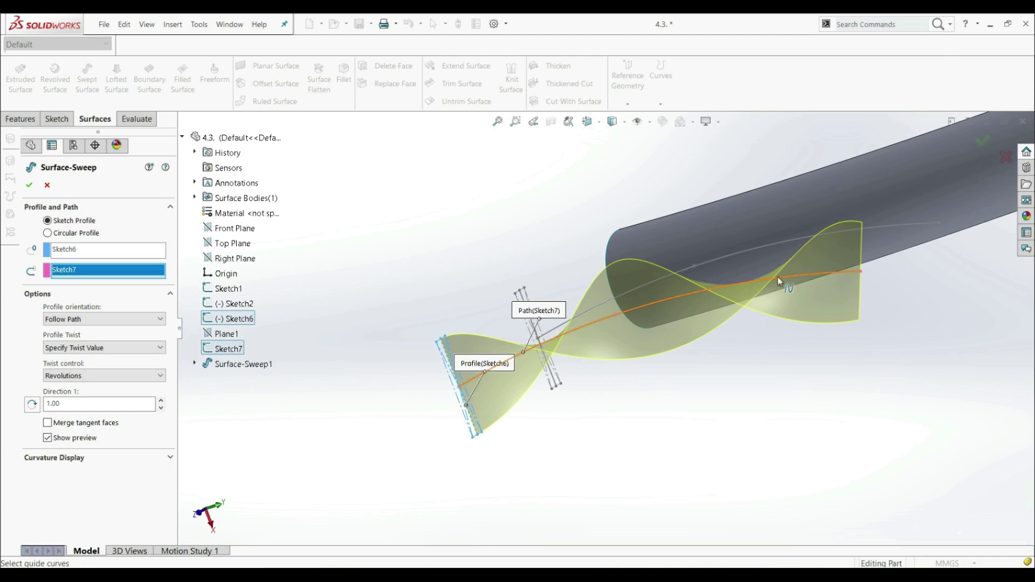
Step: Reverse the twist direction back and forth to compare both orientations of the sweep
{"action": "left_click", "coordinate": [31, 405]}
{"action": "left_click", "coordinate": [32, 406]}
{"action": "left_click", "coordinate": [32, 405]}
{"action": "left_click", "coordinate": [31, 405]}
{"action": "left_click", "coordinate": [32, 405]}
{"action": "left_click", "coordinate": [32, 405]}
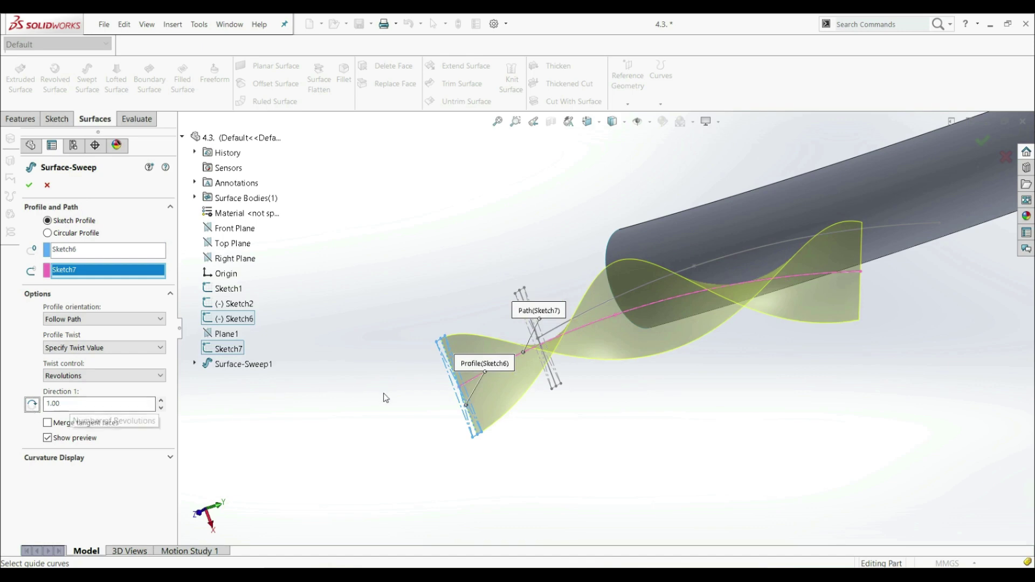
Step: Finish the twisted surface sweep of Sketch6 along Sketch7 and inspect it from another angle
{"action": "scroll", "coordinate": [441, 378], "scroll_direction": "up", "scroll_amount": 1}
{"action": "left_click", "coordinate": [30, 188]}
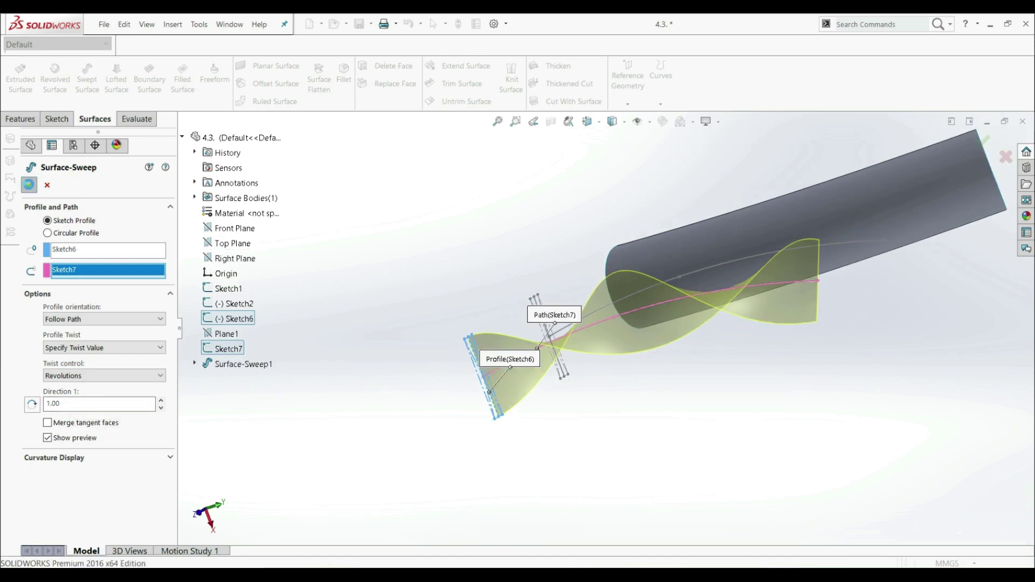
{"action": "middle_click_drag", "start_coordinate": [625, 294], "coordinate": [603, 335]}
{"action": "scroll", "coordinate": [602, 335], "scroll_direction": "up", "scroll_amount": 2}
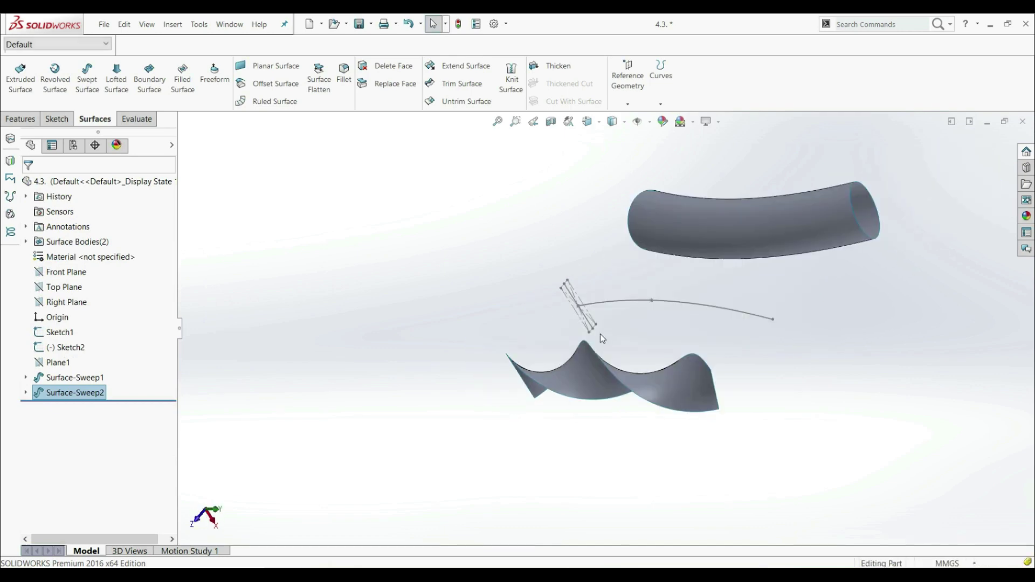
{"action": "scroll", "coordinate": [619, 296], "scroll_direction": "down", "scroll_amount": 3}
{"action": "scroll", "coordinate": [605, 328], "scroll_direction": "up", "scroll_amount": 4}
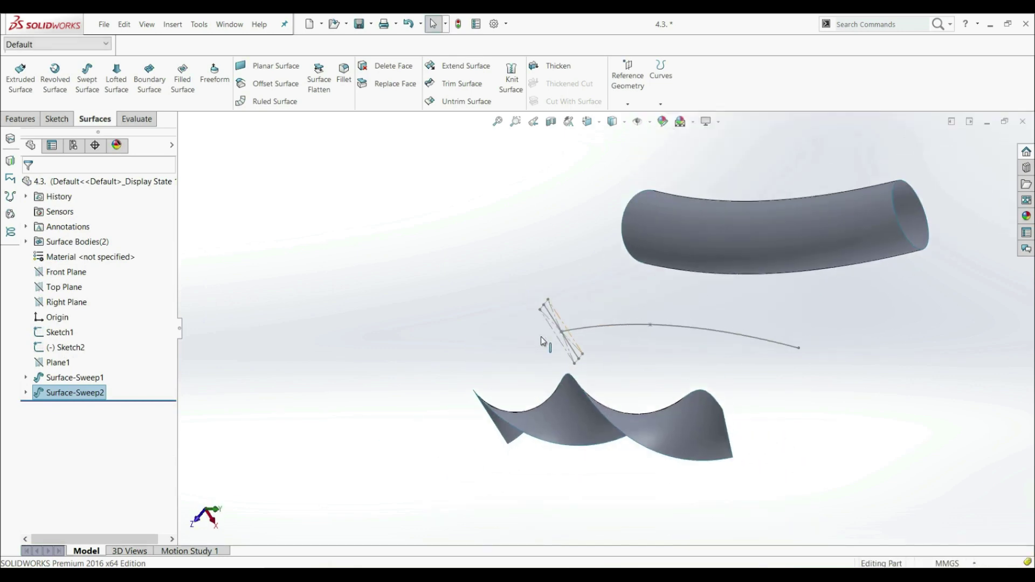
Step: Start a new surface sweep with the straight line of Sketch1 as profile and the curve of Sketch2 as path
{"action": "left_click", "coordinate": [82, 85]}
{"action": "scroll", "coordinate": [592, 336], "scroll_direction": "down", "scroll_amount": 5}
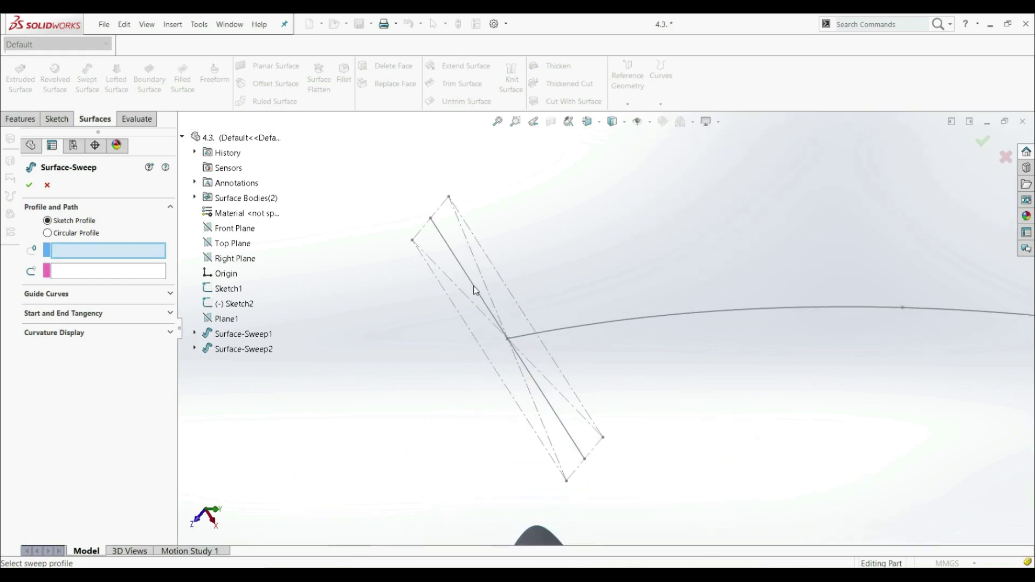
{"action": "left_click", "coordinate": [473, 287]}
{"action": "scroll", "coordinate": [549, 342], "scroll_direction": "down", "scroll_amount": 2}
{"action": "scroll", "coordinate": [605, 327], "scroll_direction": "up", "scroll_amount": 3}
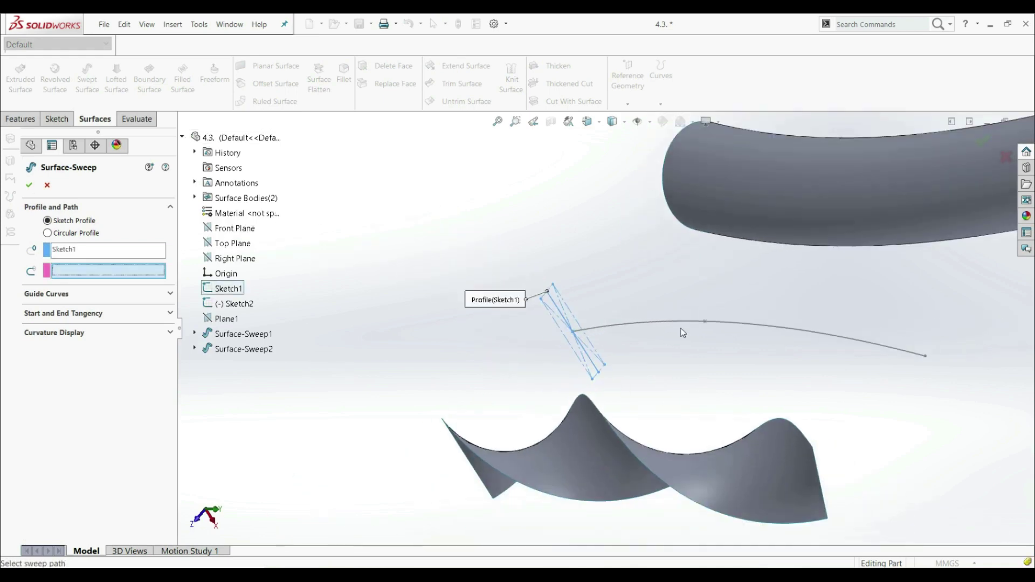
{"action": "left_click", "coordinate": [688, 321]}
{"action": "middle_click_drag", "start_coordinate": [667, 347], "coordinate": [645, 287]}
Step: Set the sweep's profile orientation to Keep Normal Constant and inspect the end of the preview
{"action": "left_click", "coordinate": [65, 314]}
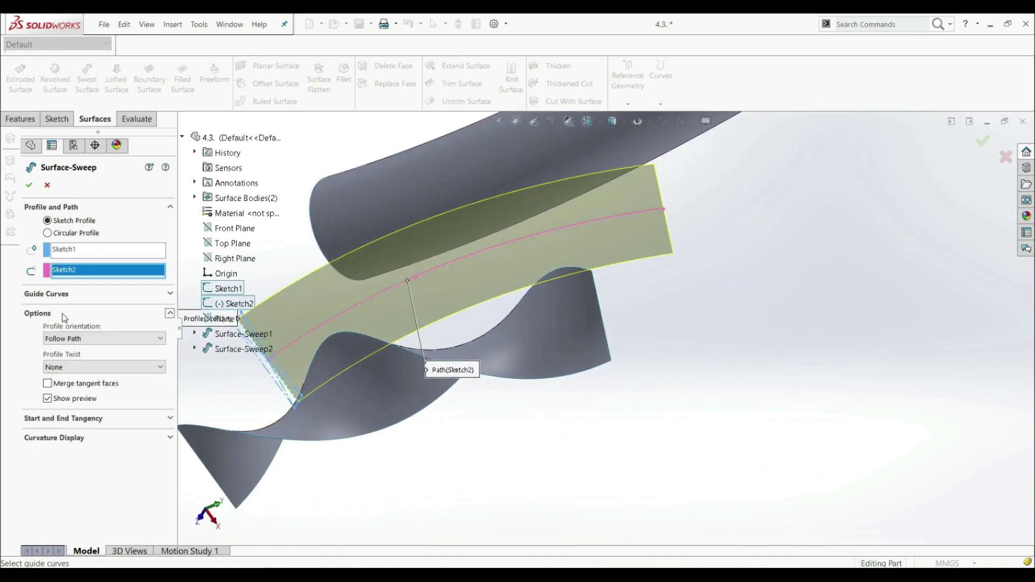
{"action": "left_click", "coordinate": [76, 339]}
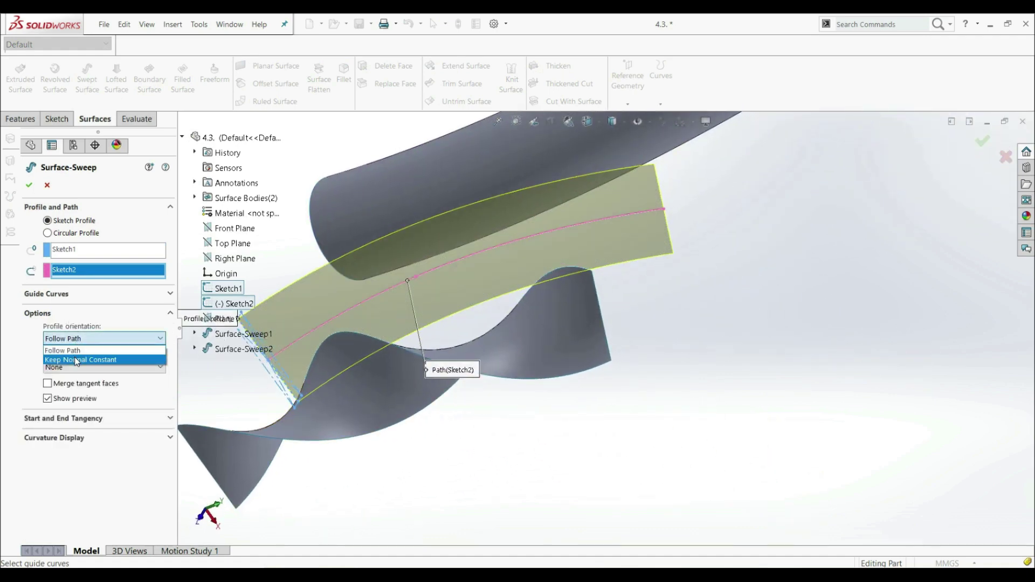
{"action": "left_click", "coordinate": [78, 360]}
{"action": "scroll", "coordinate": [625, 302], "scroll_direction": "up", "scroll_amount": 4}
{"action": "scroll", "coordinate": [477, 323], "scroll_direction": "down", "scroll_amount": 2}
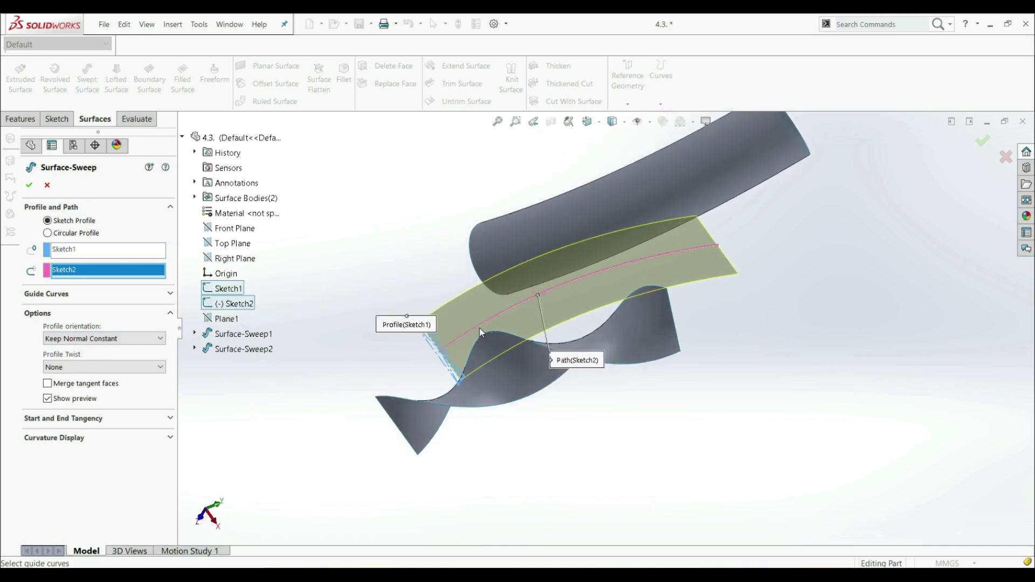
{"action": "scroll", "coordinate": [481, 333], "scroll_direction": "down", "scroll_amount": 1}
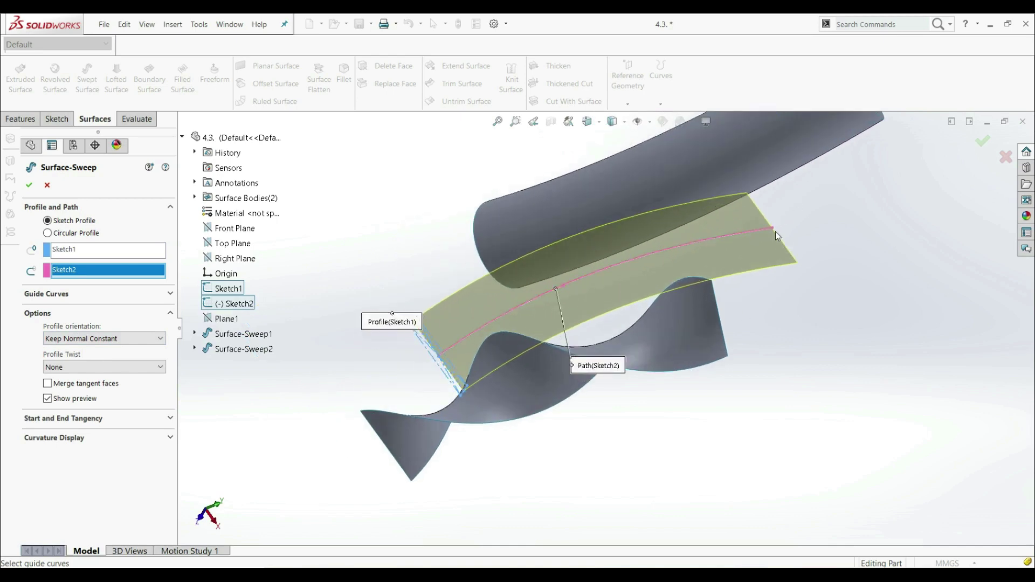
Step: Set the sweep's profile twist to Specify Twist Value, controlled in revolutions, with 1 revolution
{"action": "left_click", "coordinate": [55, 367]}
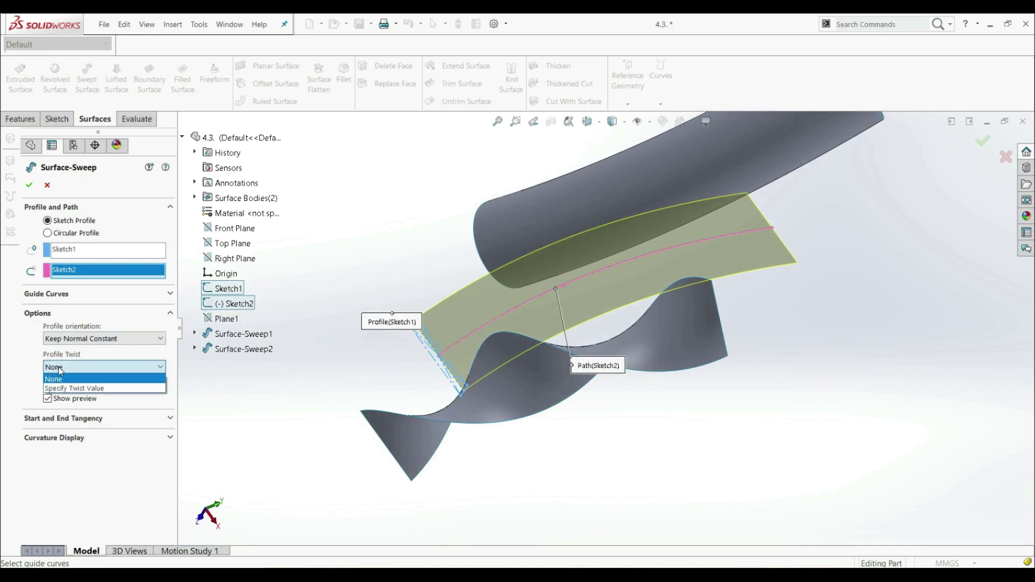
{"action": "left_click", "coordinate": [84, 388]}
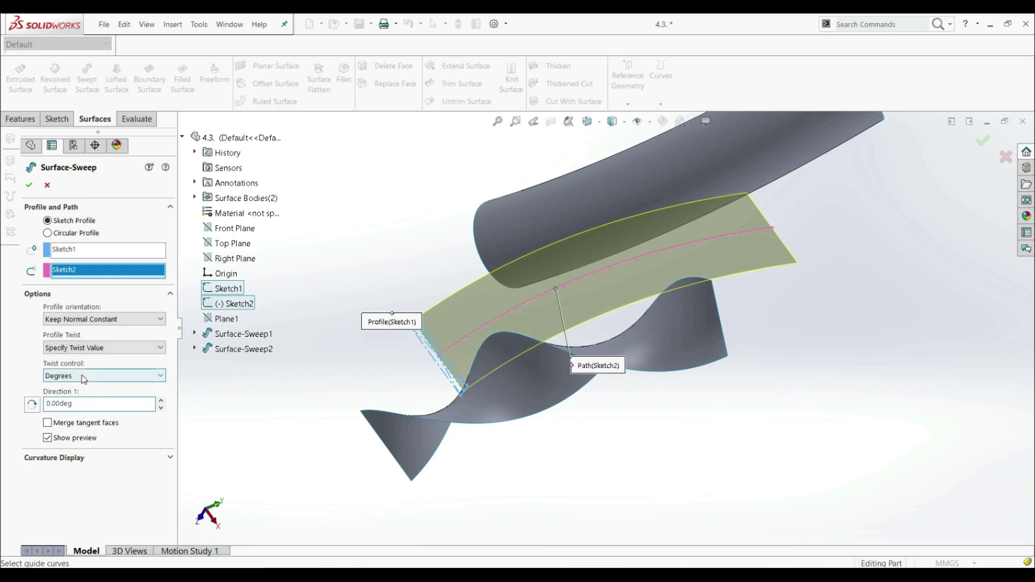
{"action": "left_click", "coordinate": [84, 377]}
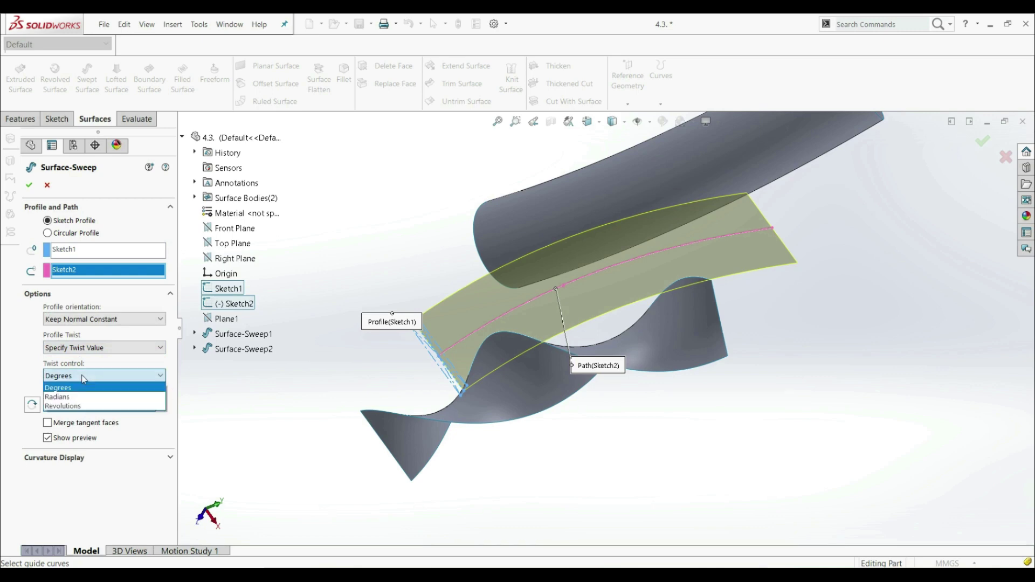
{"action": "left_click", "coordinate": [82, 406]}
{"action": "double_click", "coordinate": [85, 408]}
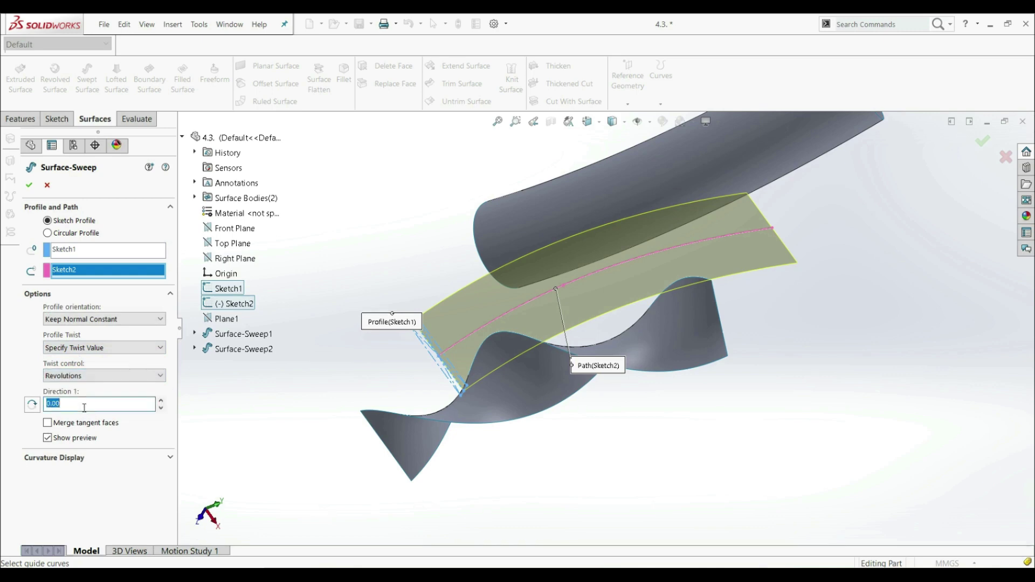
{"action": "type", "text": "1"}
{"action": "key", "text": "Return"}
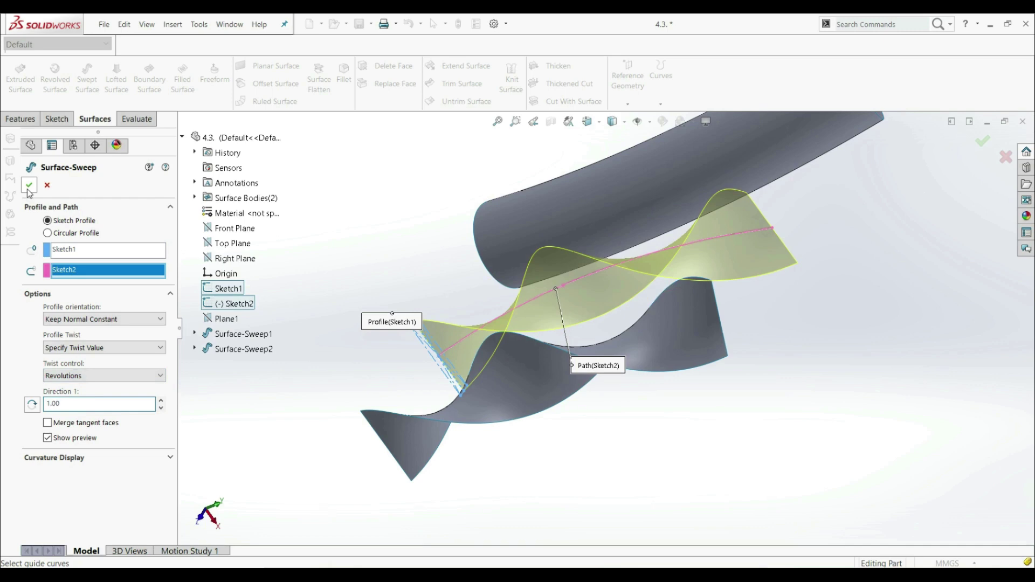
Step: Flip the twist direction and back to compare both, then finish the sweep with the original direction
{"action": "left_click", "coordinate": [33, 405]}
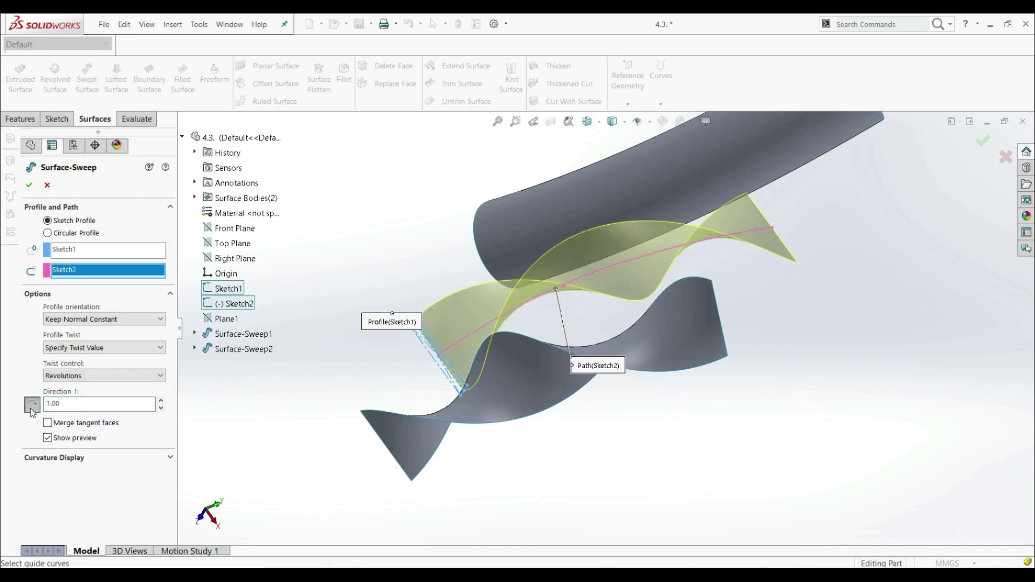
{"action": "left_click", "coordinate": [31, 411]}
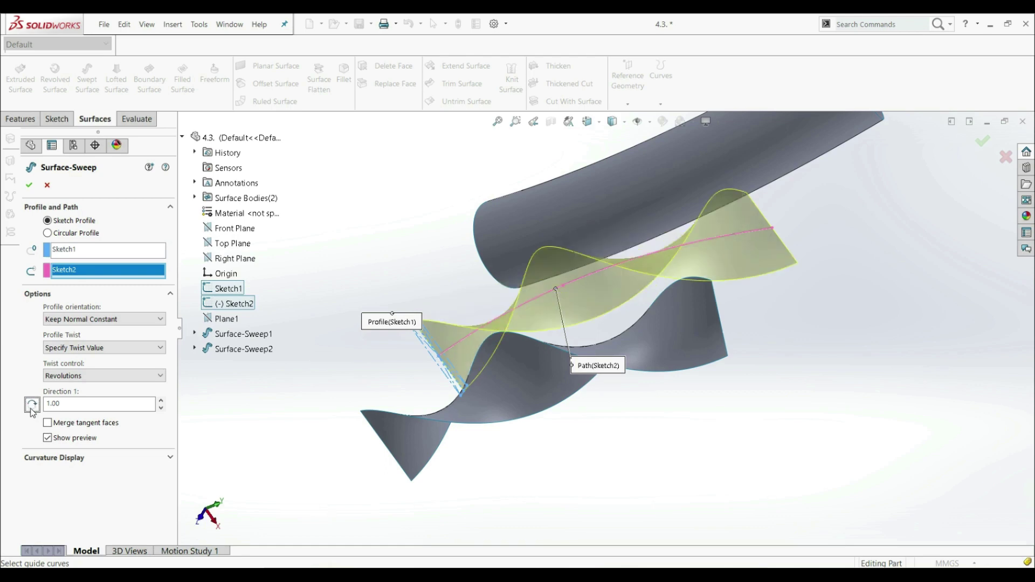
{"action": "left_click", "coordinate": [30, 185]}
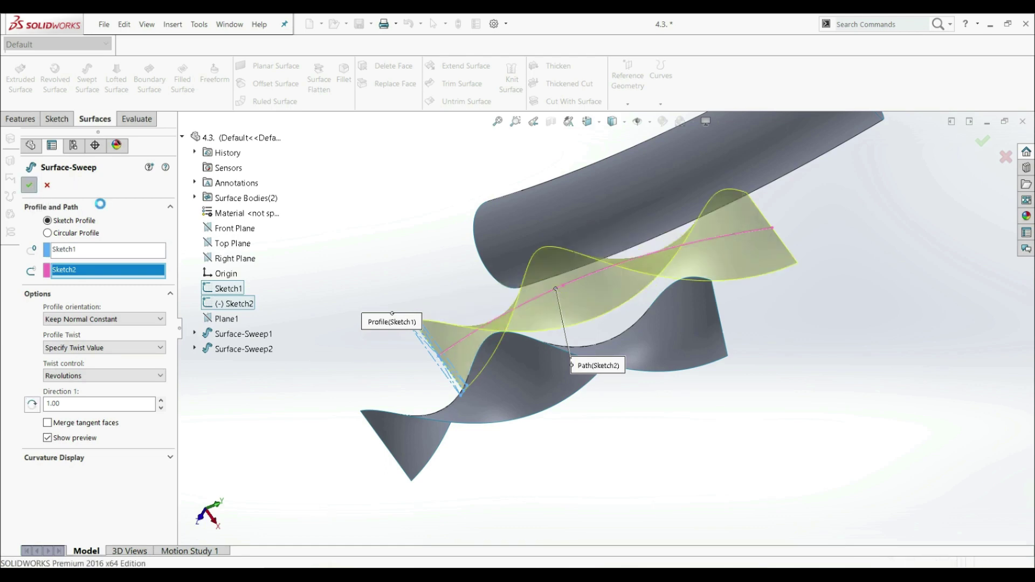
{"action": "middle_click", "coordinate": [589, 366]}
{"action": "middle_click_drag", "start_coordinate": [647, 430], "coordinate": [684, 392]}
{"action": "scroll", "coordinate": [683, 393], "scroll_direction": "up", "scroll_amount": 4}
Step: View the model normal to the Front Plane and compare the upper end edges of the two twisted surfaces
{"action": "right_click", "coordinate": [69, 273]}
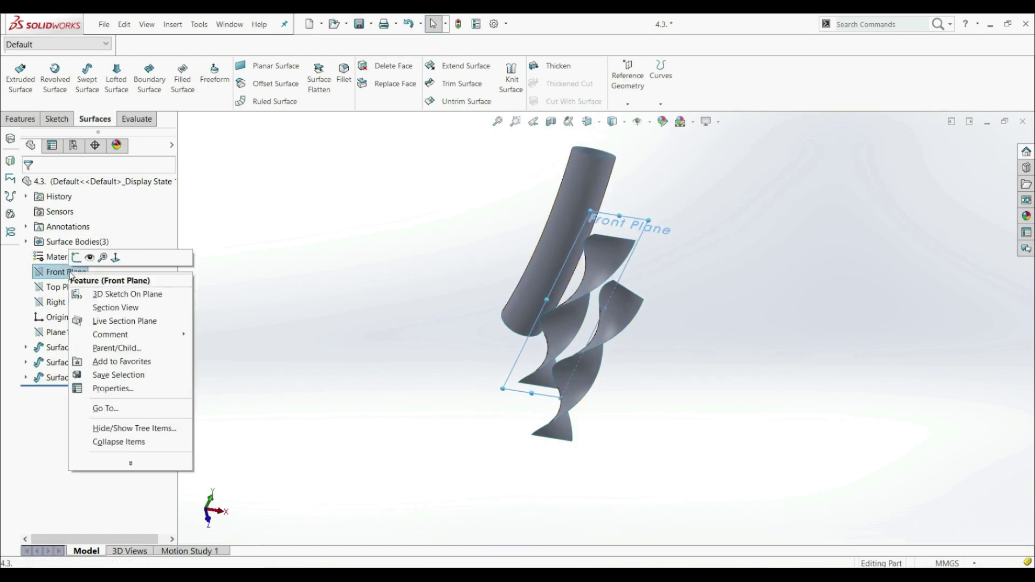
{"action": "left_click", "coordinate": [116, 257]}
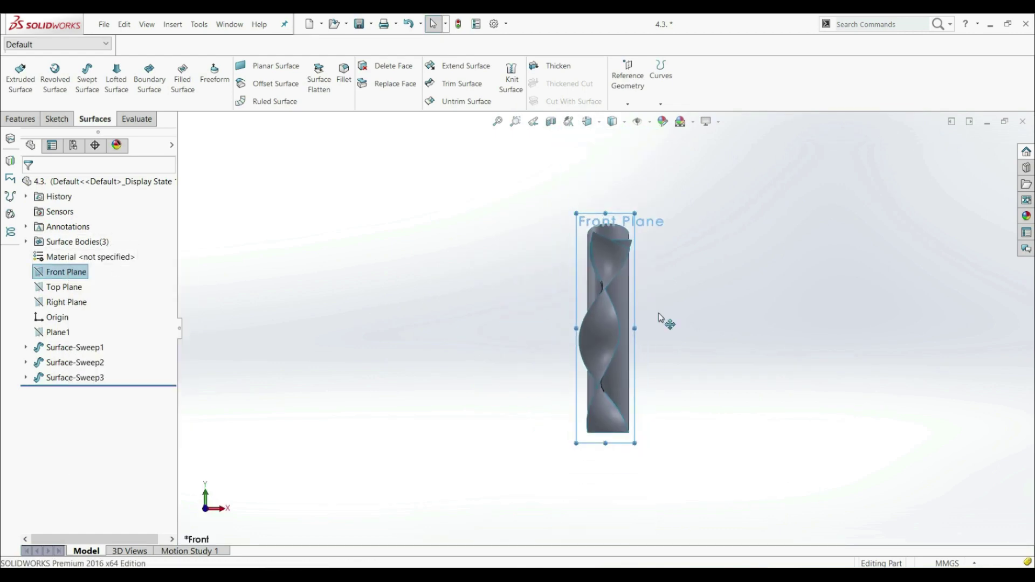
{"action": "scroll", "coordinate": [618, 254], "scroll_direction": "down", "scroll_amount": 4}
{"action": "scroll", "coordinate": [618, 254], "scroll_direction": "down", "scroll_amount": 3}
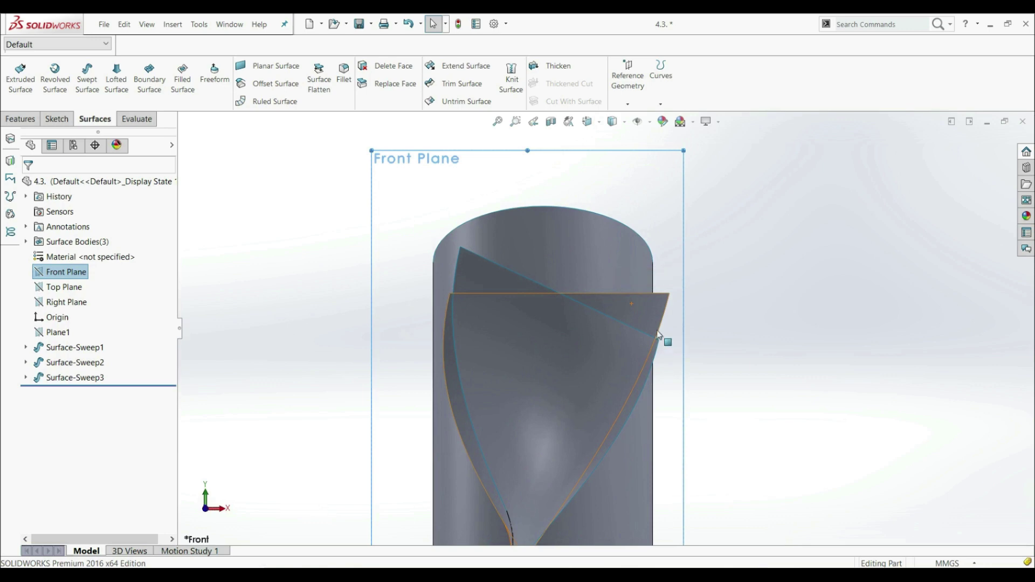
{"action": "left_click", "coordinate": [745, 317]}
{"action": "scroll", "coordinate": [631, 293], "scroll_direction": "down", "scroll_amount": 3}
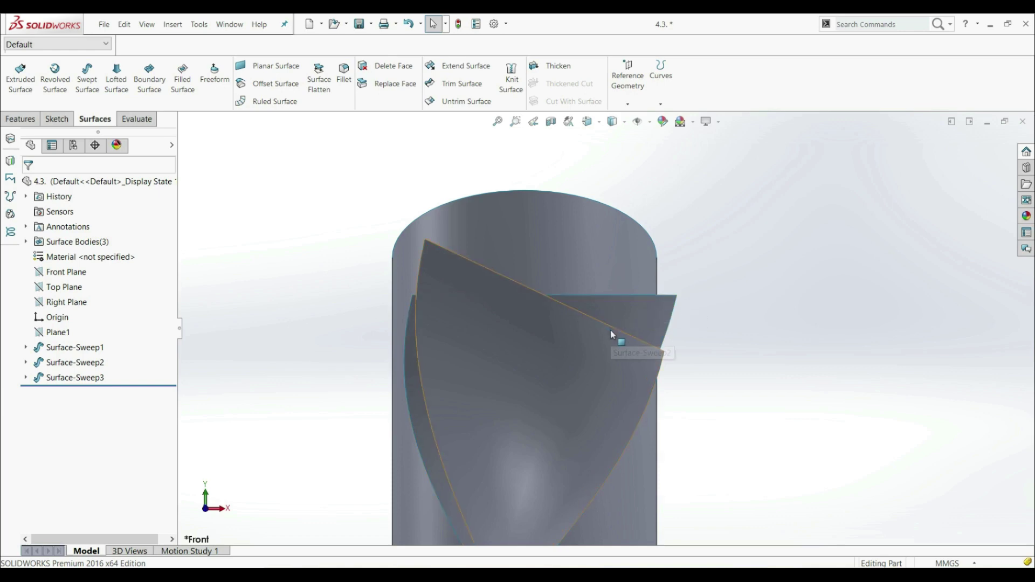
{"action": "scroll", "coordinate": [616, 320], "scroll_direction": "up", "scroll_amount": 1}
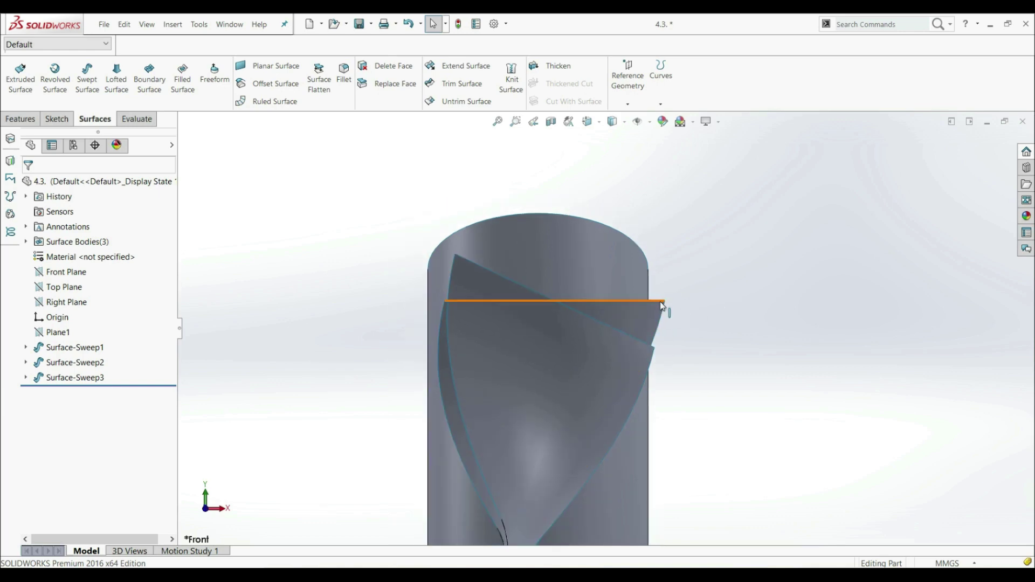
Step: Select the end edge of Surface-Sweep3 and examine its orientation against the other twisted surface, then clear the selection
{"action": "left_click", "coordinate": [661, 302]}
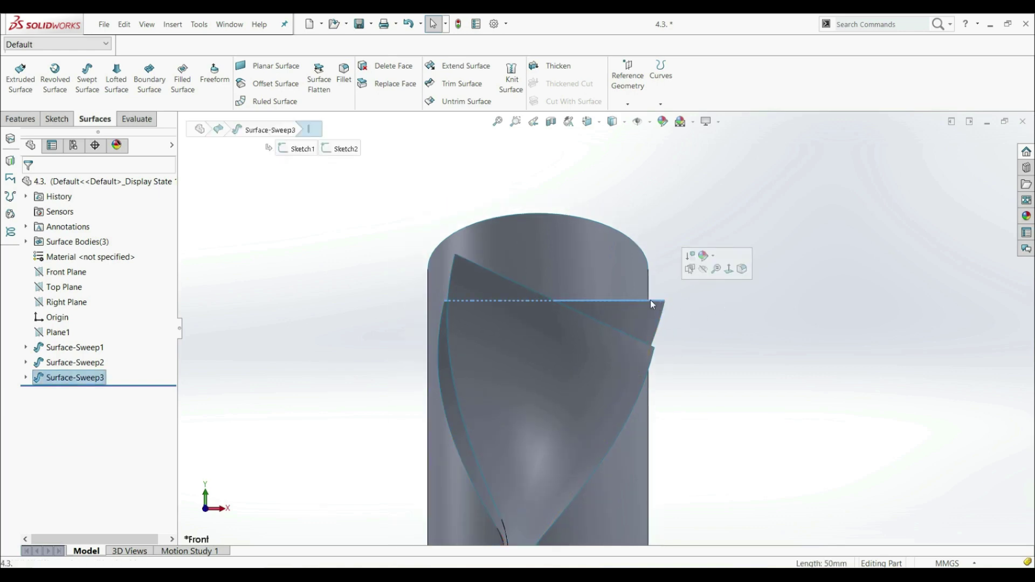
{"action": "scroll", "coordinate": [668, 325], "scroll_direction": "up", "scroll_amount": 4}
{"action": "scroll", "coordinate": [606, 526], "scroll_direction": "down", "scroll_amount": 2}
{"action": "scroll", "coordinate": [609, 490], "scroll_direction": "up", "scroll_amount": 3}
{"action": "scroll", "coordinate": [597, 242], "scroll_direction": "down", "scroll_amount": 8}
{"action": "left_click", "coordinate": [768, 366]}
{"action": "scroll", "coordinate": [655, 345], "scroll_direction": "down", "scroll_amount": 2}
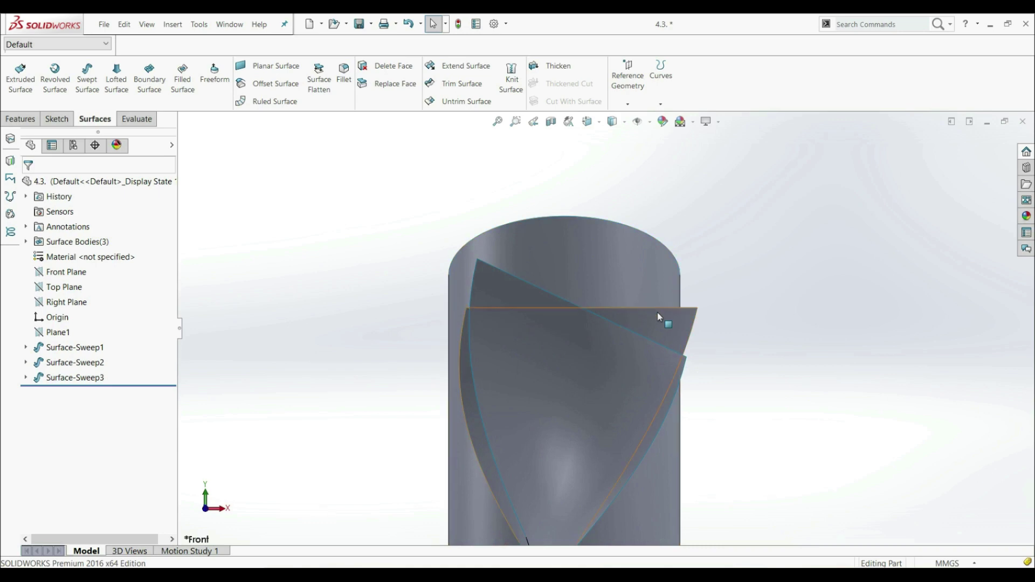
Step: Measure the angle between the upper end edges of Surface-Sweep2 and Surface-Sweep3
{"action": "left_click", "coordinate": [58, 120]}
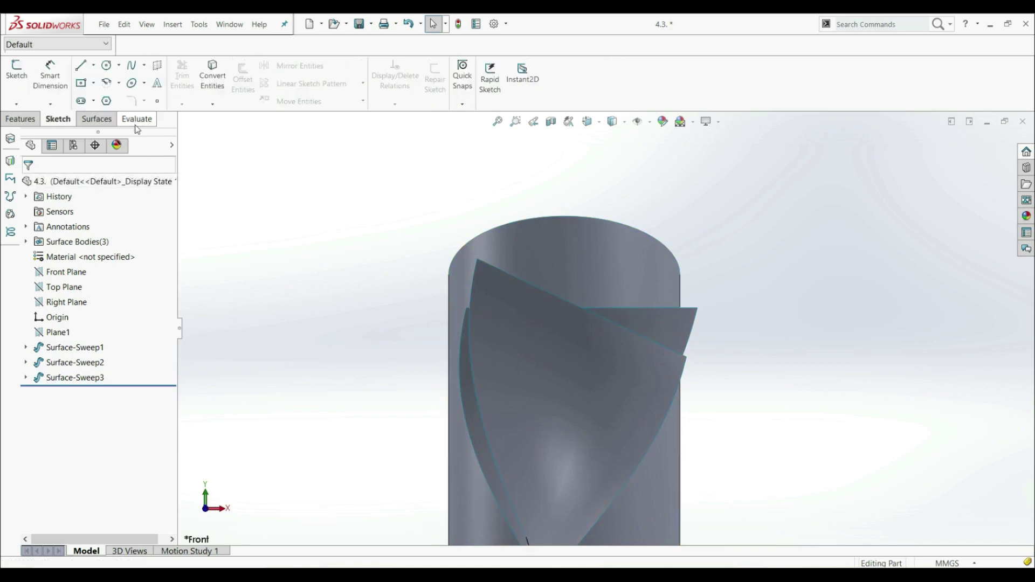
{"action": "left_click", "coordinate": [138, 120]}
{"action": "left_click", "coordinate": [49, 78]}
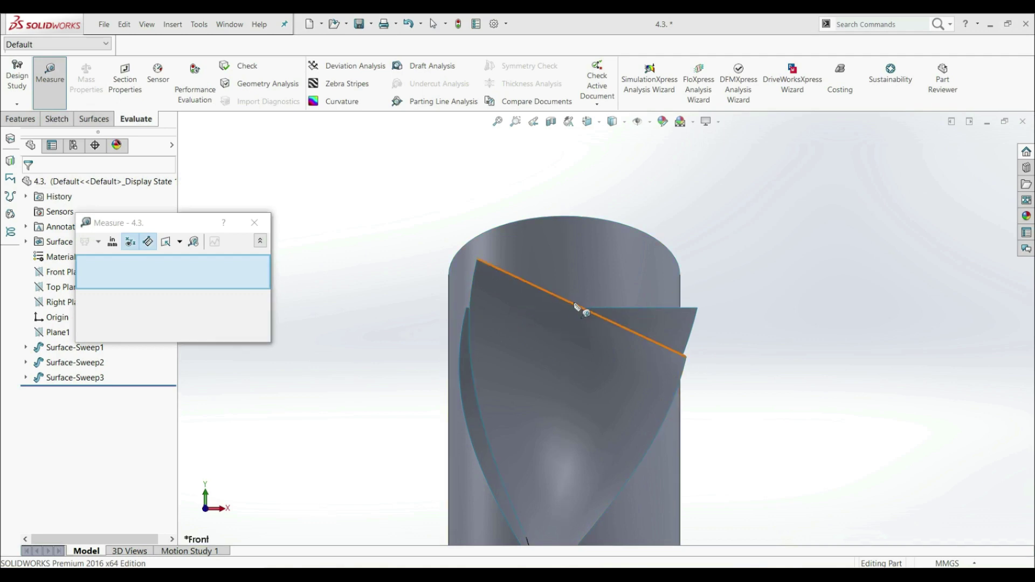
{"action": "left_click", "coordinate": [574, 305]}
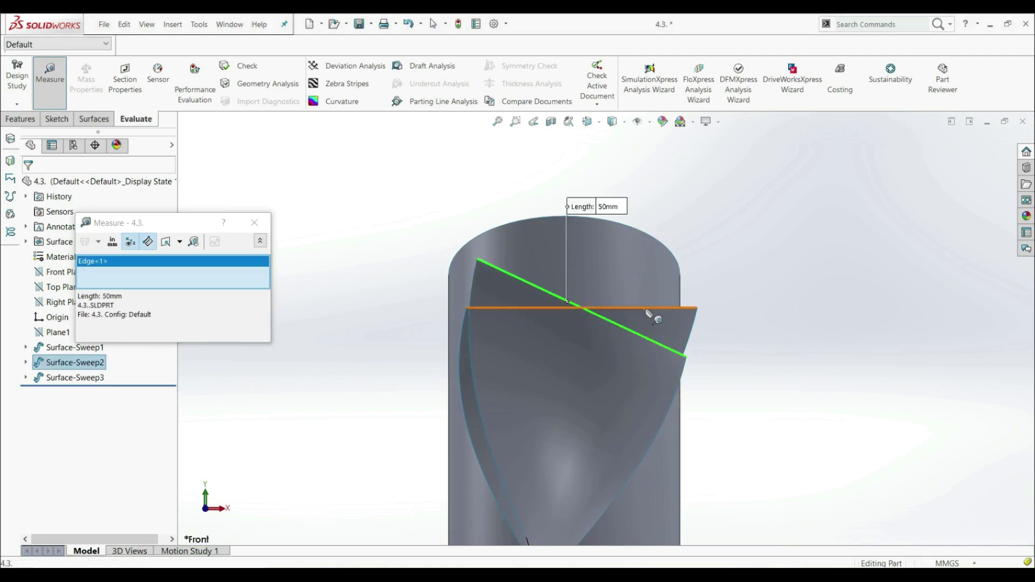
{"action": "left_click", "coordinate": [683, 311]}
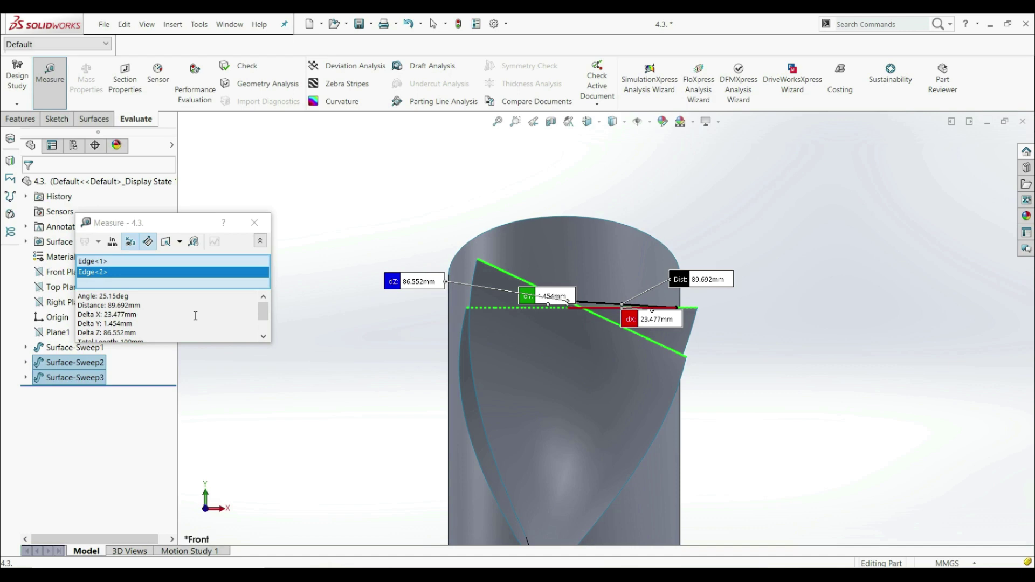
{"action": "left_click", "coordinate": [255, 223]}
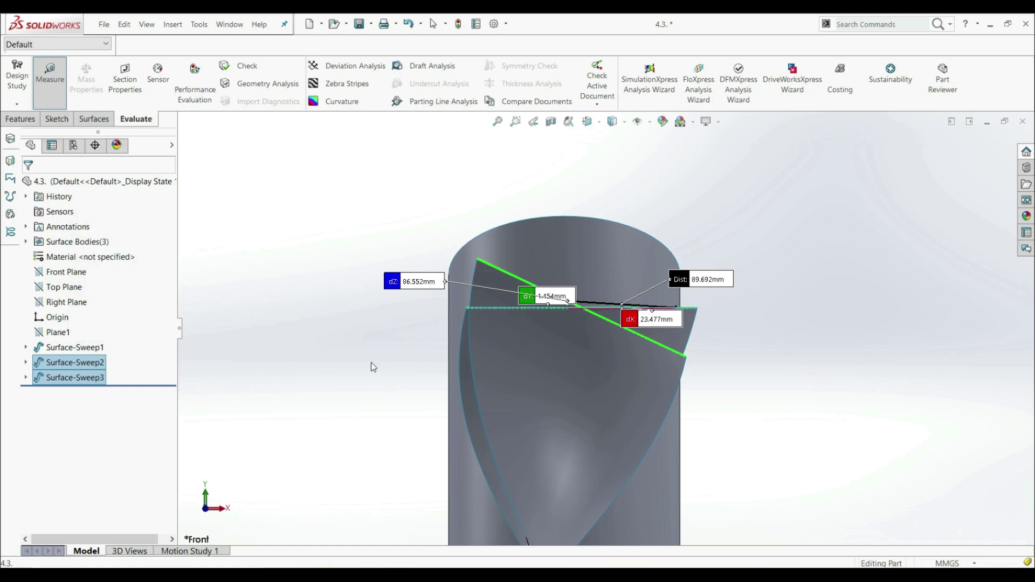
Step: Edit the tubular Surface-Sweep1 and set its profile orientation to Keep Normal Constant
{"action": "scroll", "coordinate": [371, 363], "scroll_direction": "up", "scroll_amount": 4}
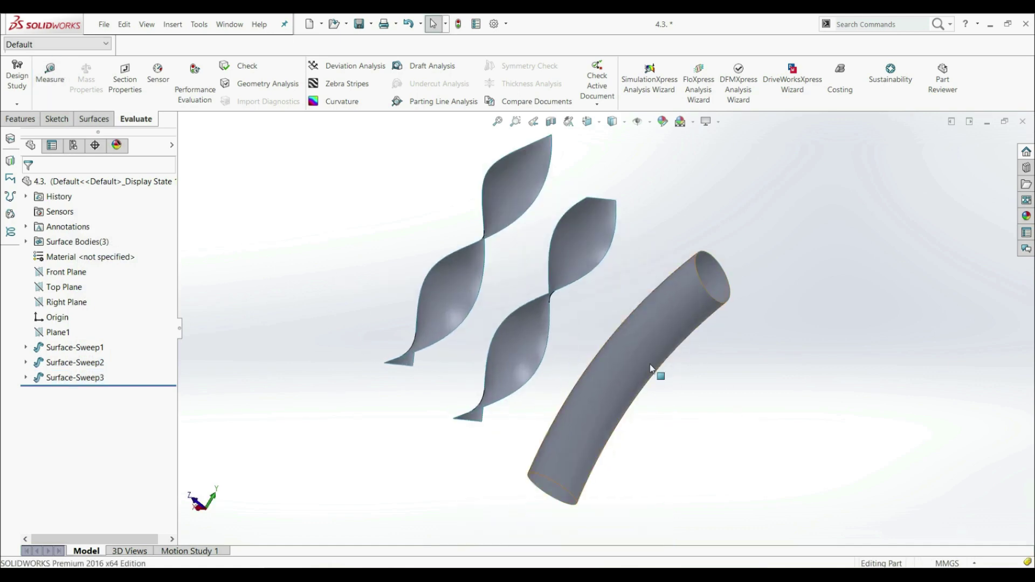
{"action": "left_click", "coordinate": [646, 351]}
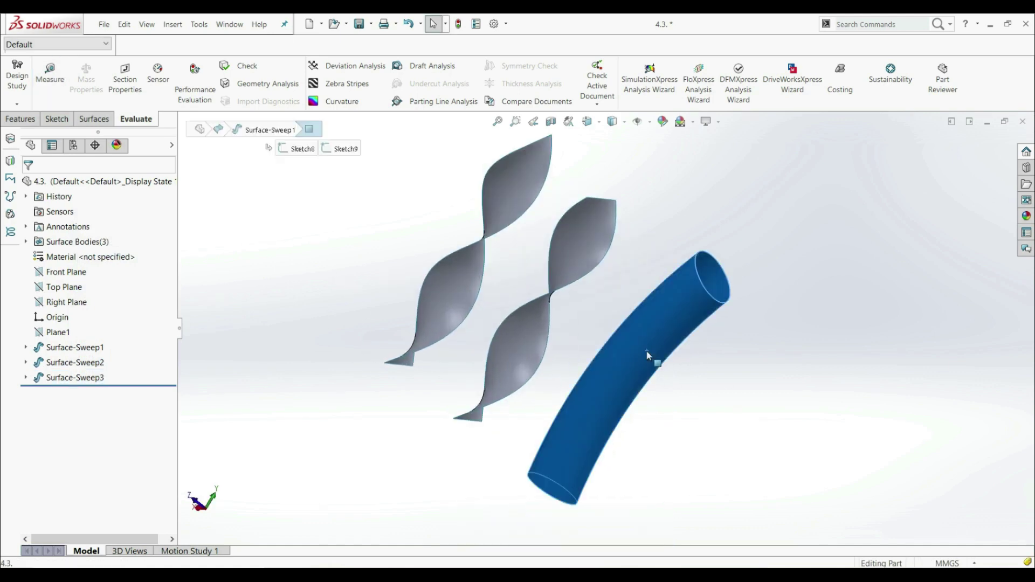
{"action": "right_click", "coordinate": [59, 348]}
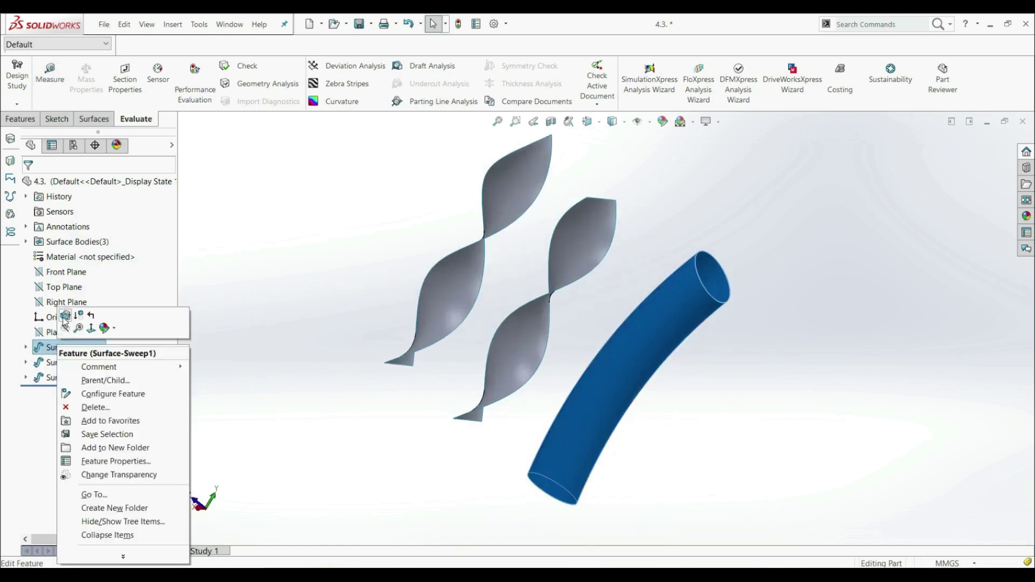
{"action": "left_click", "coordinate": [64, 317]}
{"action": "mouse_move", "coordinate": [664, 396]}
{"action": "middle_mouse_down"}
{"action": "mouse_move", "coordinate": [698, 306]}
{"action": "mouse_move", "coordinate": [649, 331]}
{"action": "mouse_move", "coordinate": [676, 333]}
{"action": "mouse_move", "coordinate": [646, 361]}
{"action": "middle_mouse_up"}
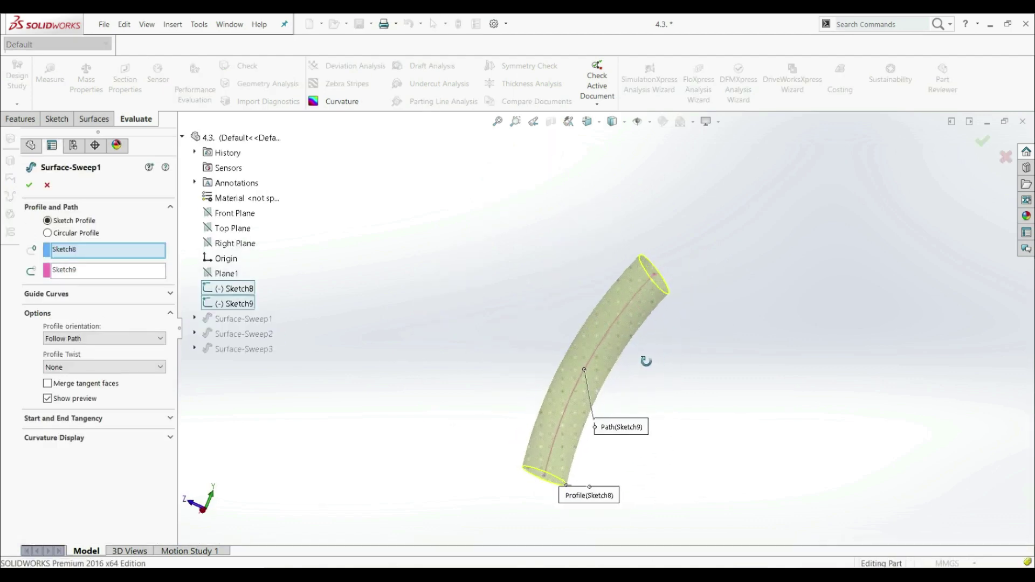
{"action": "left_click", "coordinate": [80, 338]}
{"action": "left_click", "coordinate": [70, 357]}
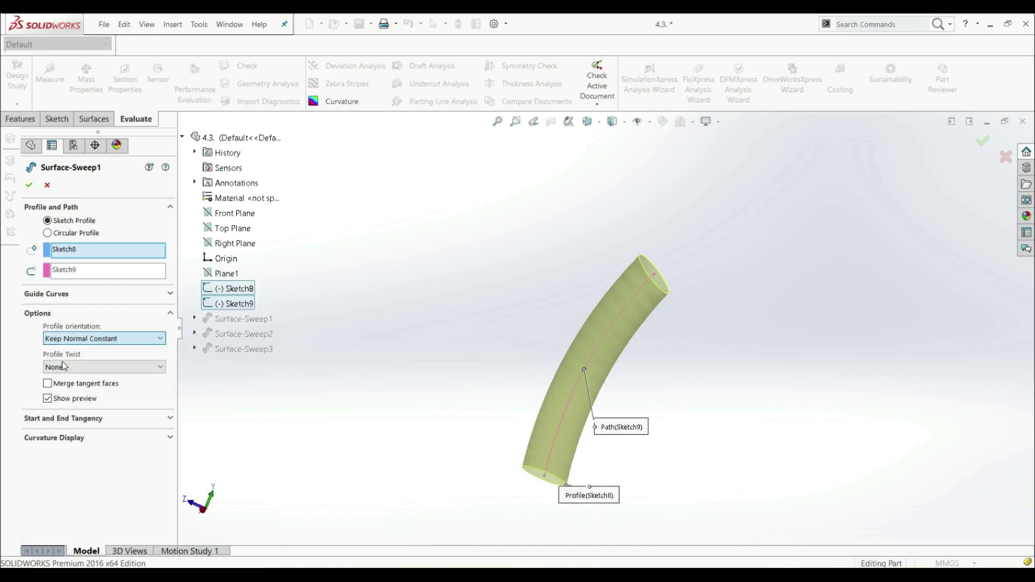